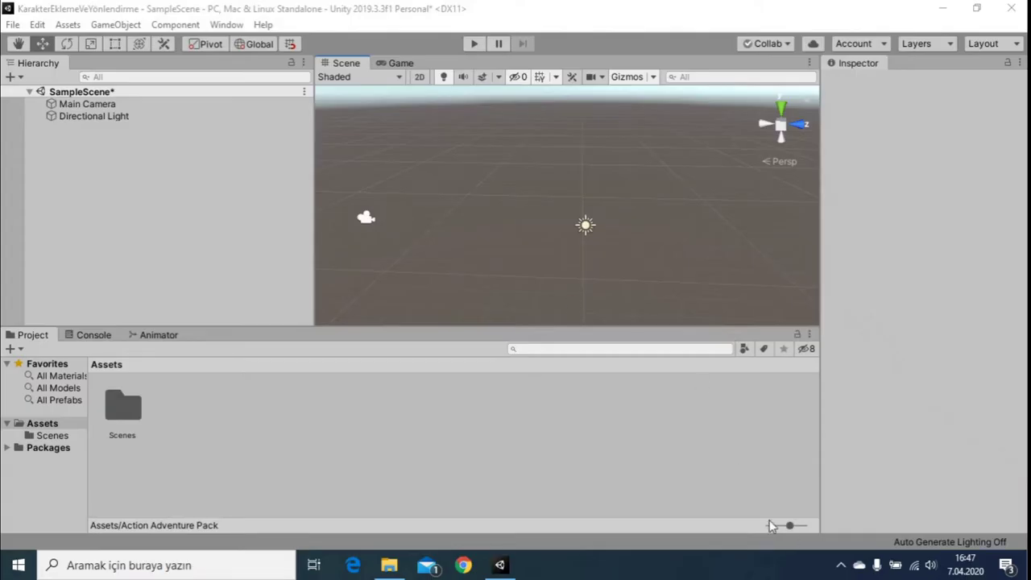
Import Ch09_nonPBR.fbx from Desktop > unity video > karakter into the project's Assets.
{"action": "mouse_move", "coordinate": [390, 567]}
{"action": "left_click", "coordinate": [391, 570]}
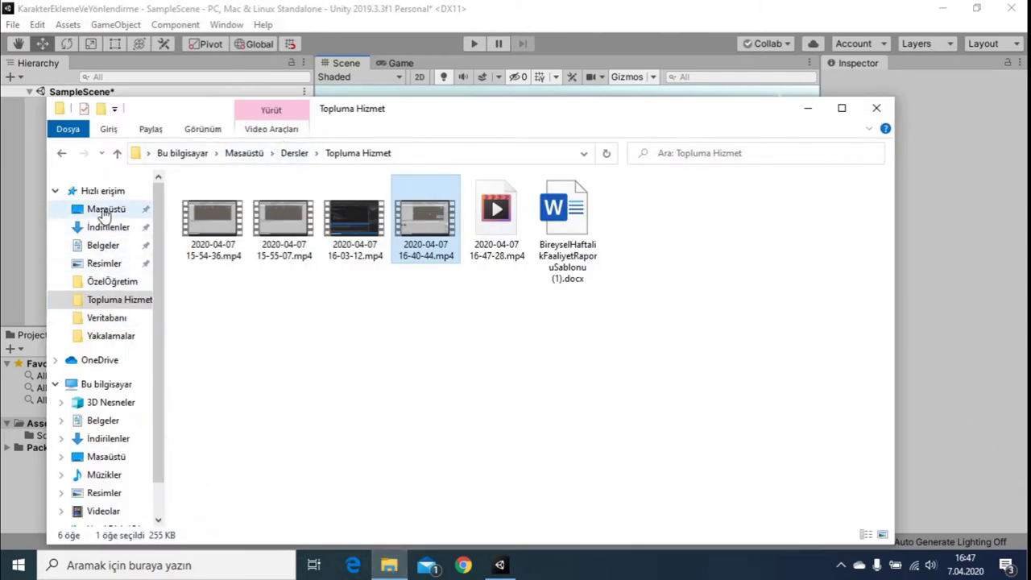
{"action": "left_click", "coordinate": [106, 208]}
{"action": "double_click", "coordinate": [569, 224]}
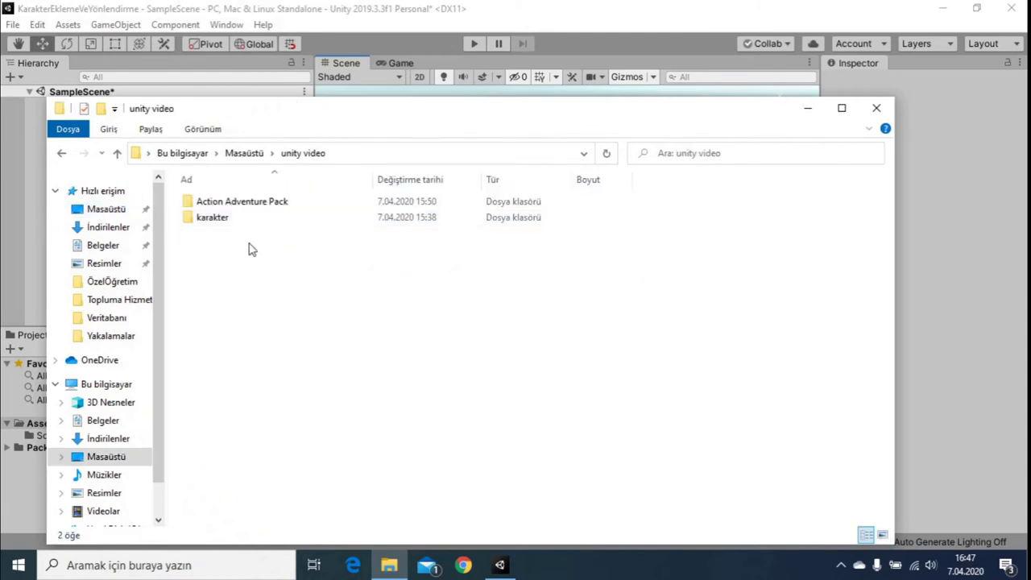
{"action": "double_click", "coordinate": [232, 223]}
{"action": "left_click_drag", "start_coordinate": [307, 138], "coordinate": [672, 178]}
{"action": "mouse_move", "coordinate": [596, 241]}
{"action": "left_mouse_down"}
{"action": "mouse_move", "coordinate": [218, 447]}
{"action": "mouse_move", "coordinate": [267, 445]}
{"action": "left_mouse_up"}
Import the Action Adventure Pack folder into Assets and close File Explorer.
{"action": "left_click", "coordinate": [658, 201]}
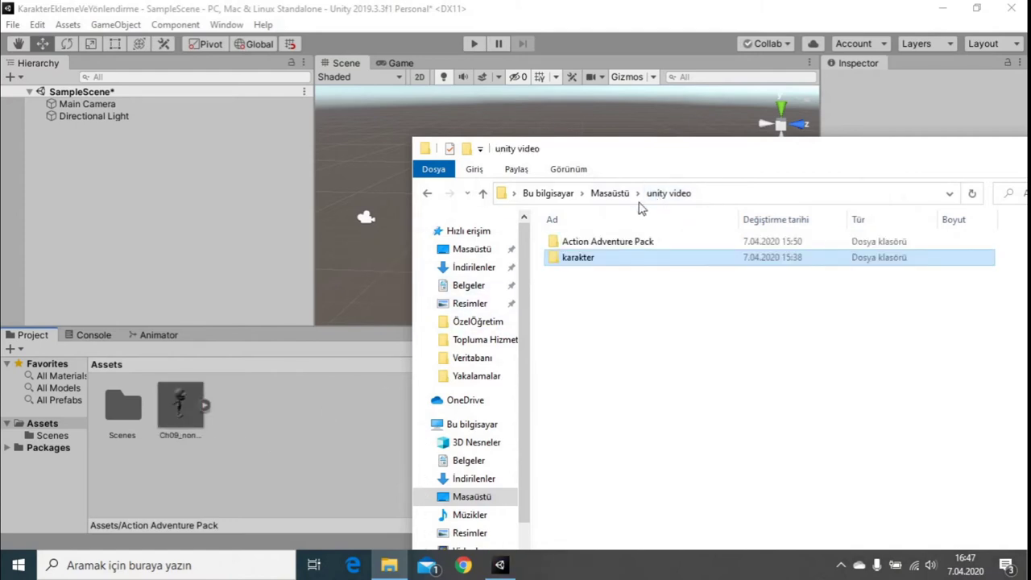
{"action": "left_click", "coordinate": [594, 246]}
{"action": "left_click_drag", "start_coordinate": [644, 250], "coordinate": [309, 439]}
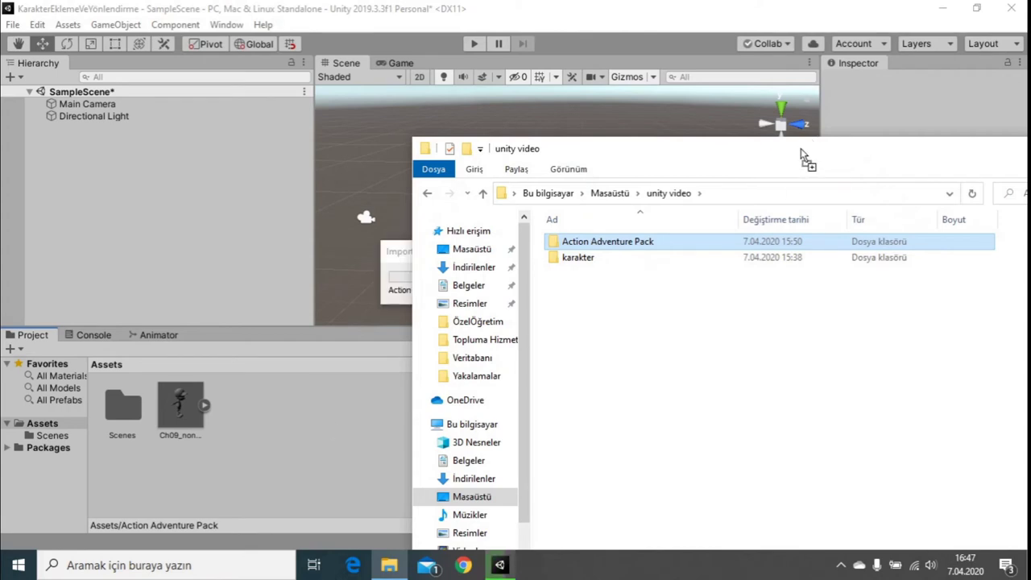
{"action": "mouse_move", "coordinate": [801, 148]}
{"action": "left_mouse_down"}
{"action": "mouse_move", "coordinate": [727, 187]}
{"action": "mouse_move", "coordinate": [768, 185]}
{"action": "left_mouse_up"}
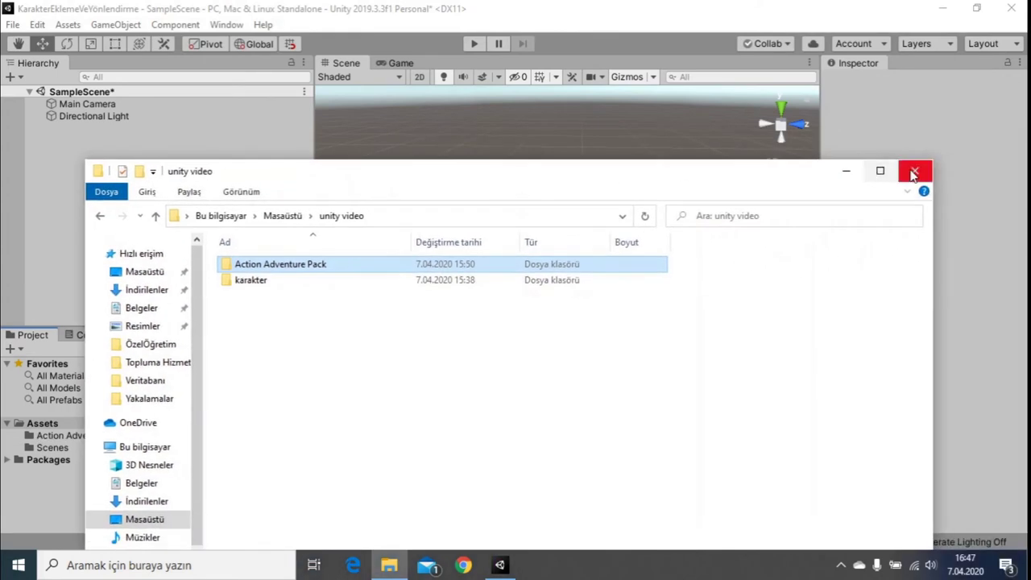
{"action": "left_click", "coordinate": [913, 168]}
{"action": "left_click_drag", "start_coordinate": [375, 184], "coordinate": [416, 217], "text": "alt"}
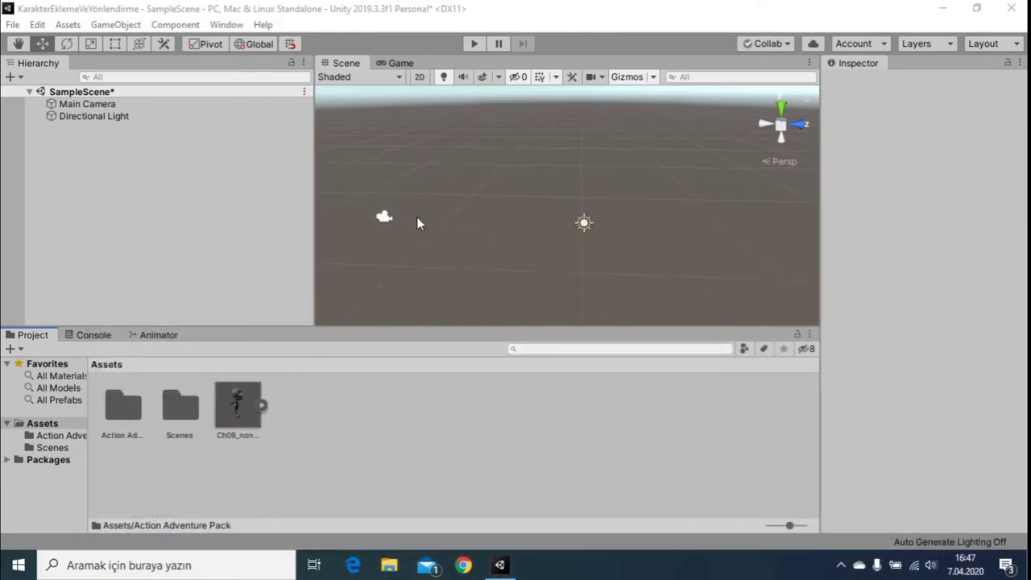
Add a 3D Plane object to SampleScene.
{"action": "scroll", "coordinate": [434, 237], "scroll_direction": "up", "scroll_amount": 1}
{"action": "right_click", "coordinate": [71, 95]}
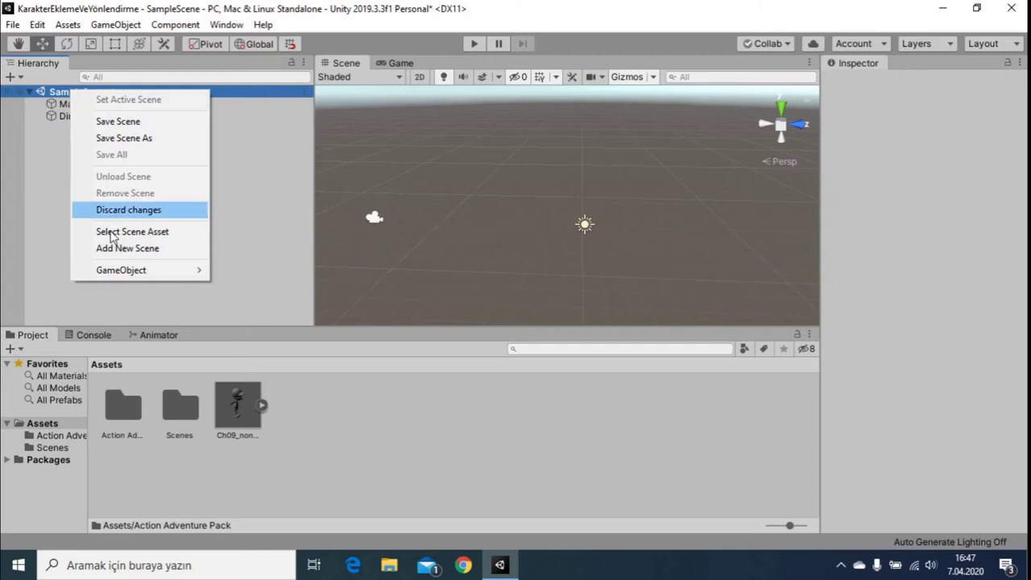
{"action": "mouse_move", "coordinate": [131, 269]}
{"action": "mouse_move", "coordinate": [278, 288]}
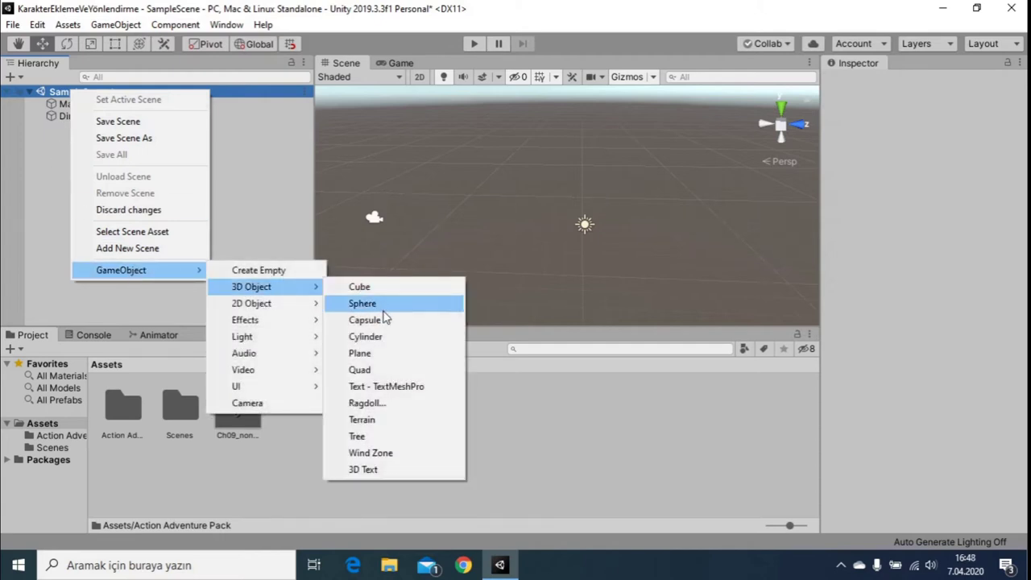
{"action": "left_click", "coordinate": [388, 356]}
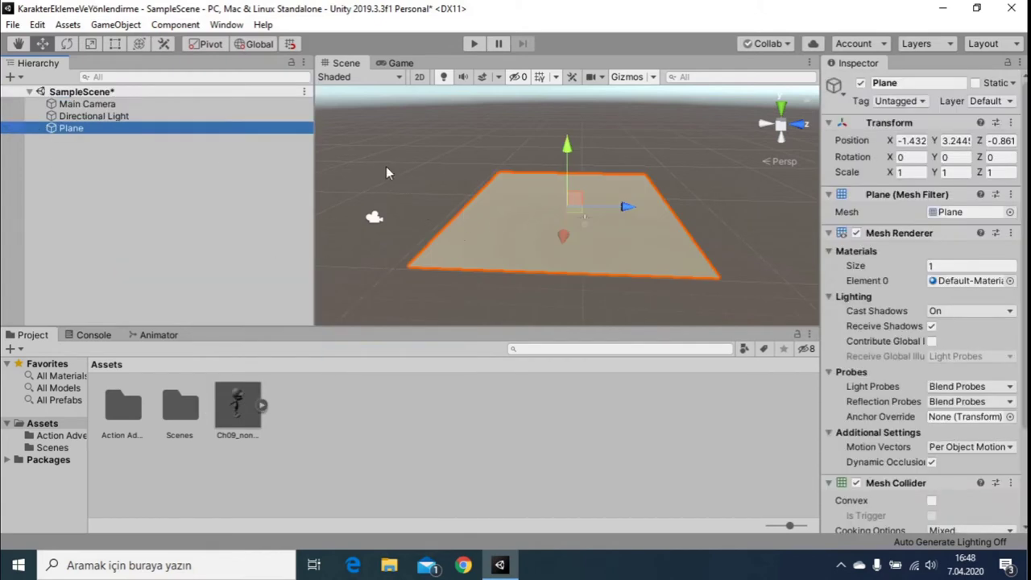
Move the Main Camera up and sideways to about -1.89, 4.41, -8.35.
{"action": "left_click", "coordinate": [87, 104]}
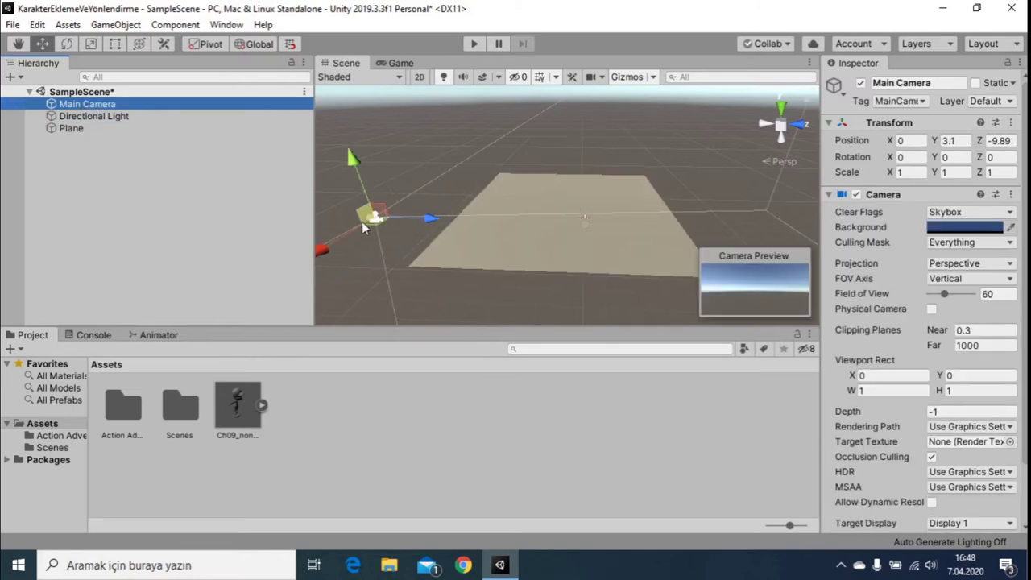
{"action": "left_click_drag", "start_coordinate": [353, 159], "coordinate": [361, 129]}
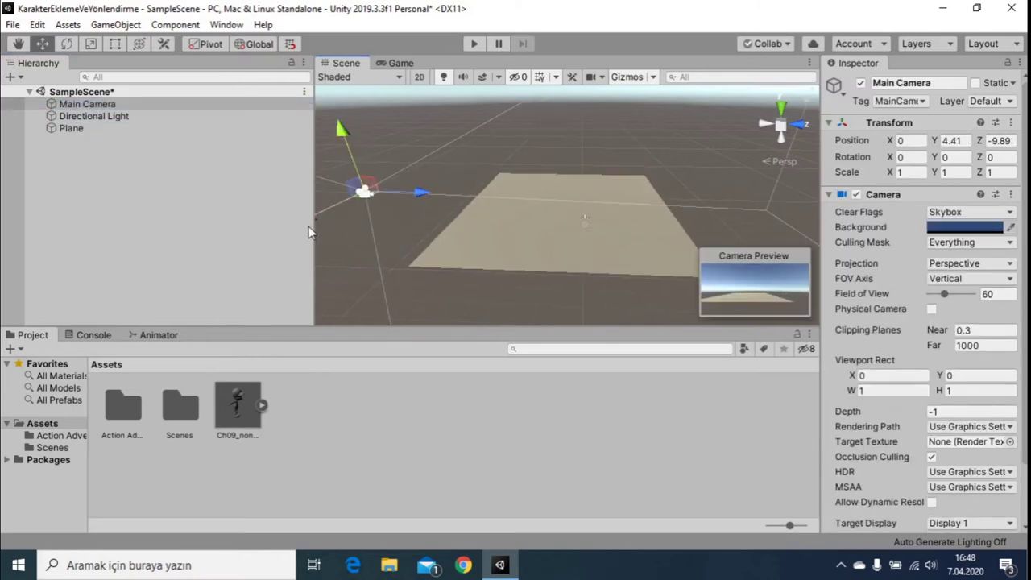
{"action": "left_click_drag", "start_coordinate": [343, 230], "coordinate": [545, 179], "text": "alt"}
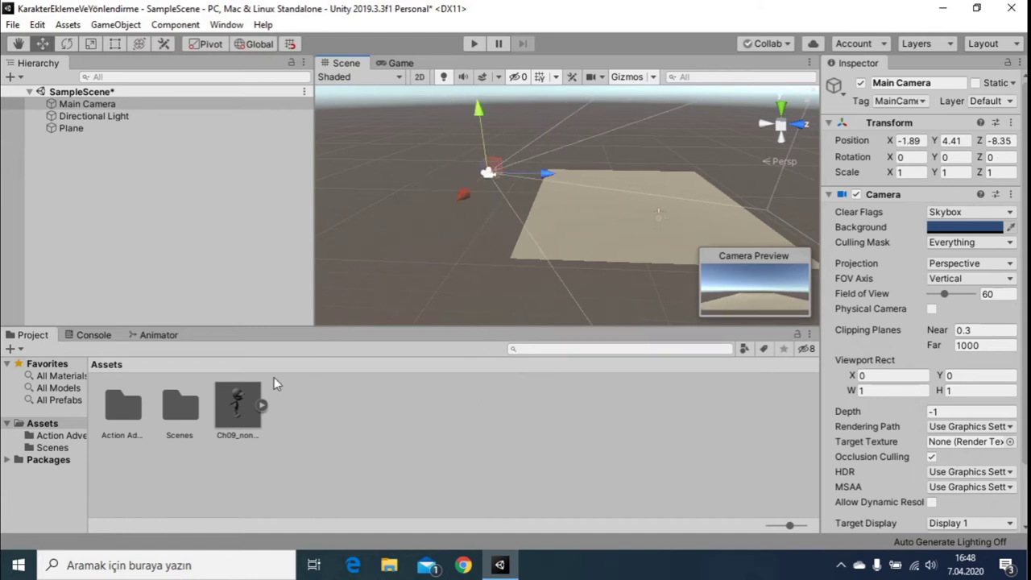
Give Ch09_nonPBR a Humanoid rig with Create From This Model avatar, apply, and drop it into the scene.
{"action": "left_click", "coordinate": [239, 411]}
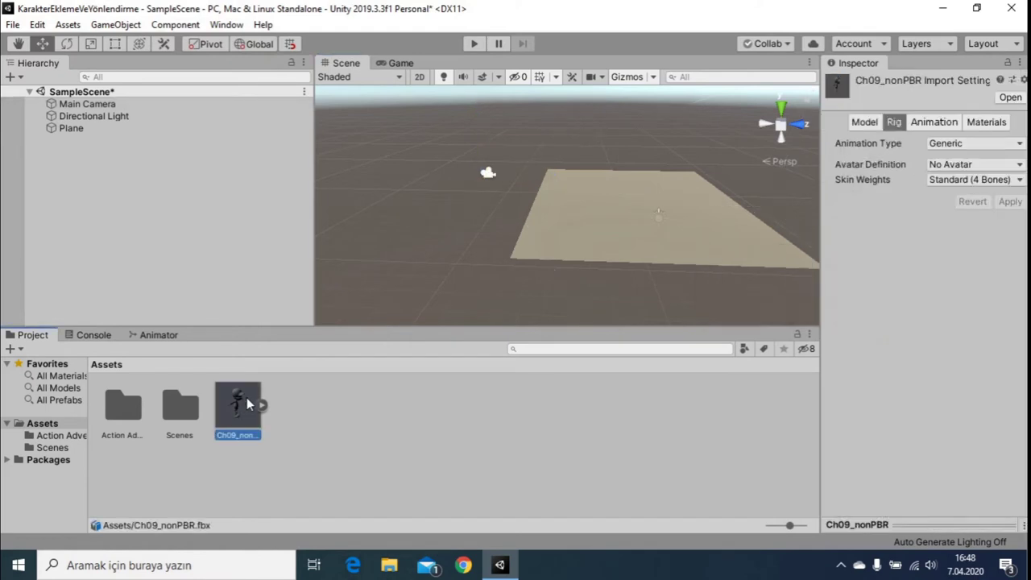
{"action": "left_click", "coordinate": [950, 145]}
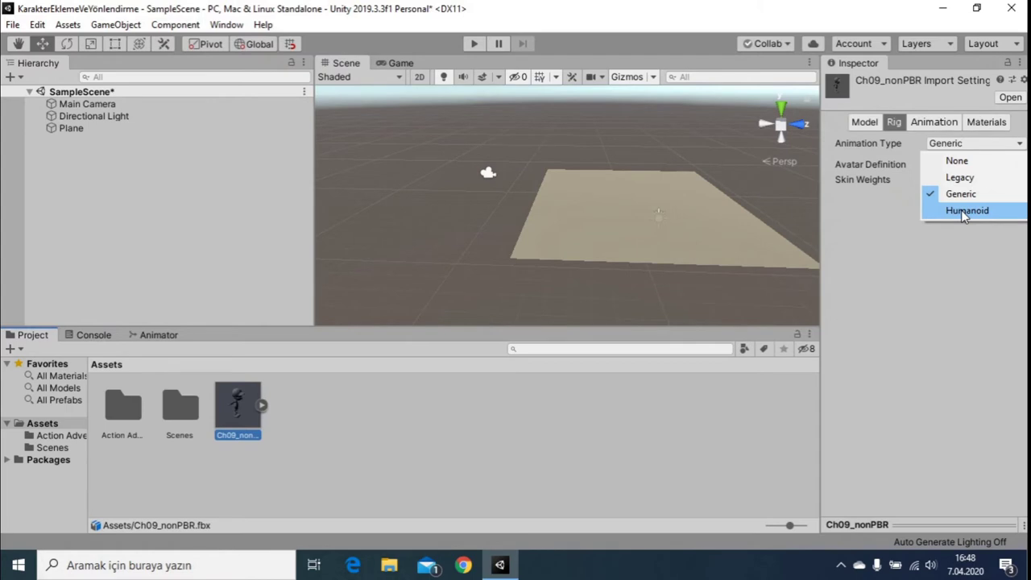
{"action": "left_click", "coordinate": [964, 211]}
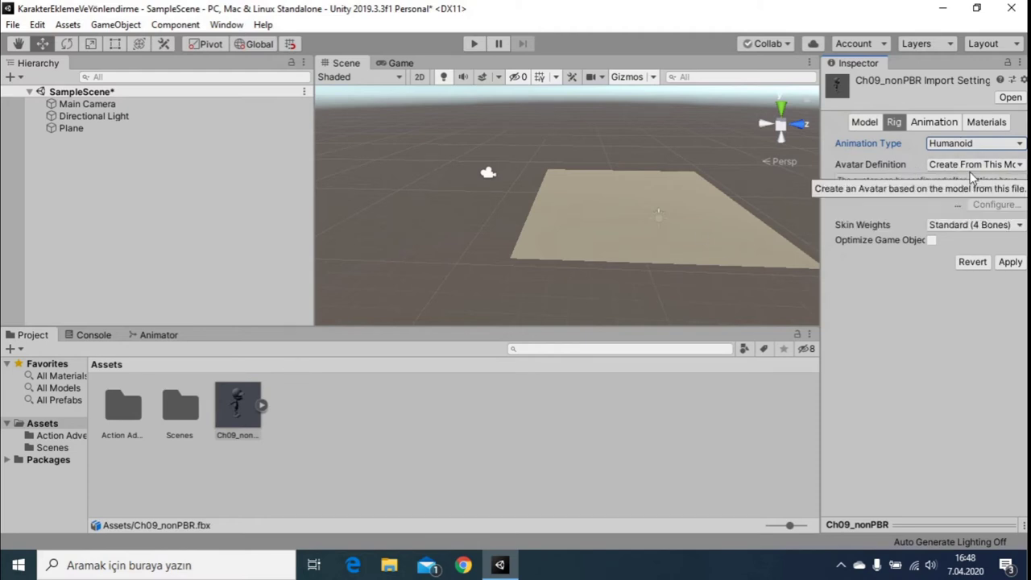
{"action": "left_click", "coordinate": [973, 164]}
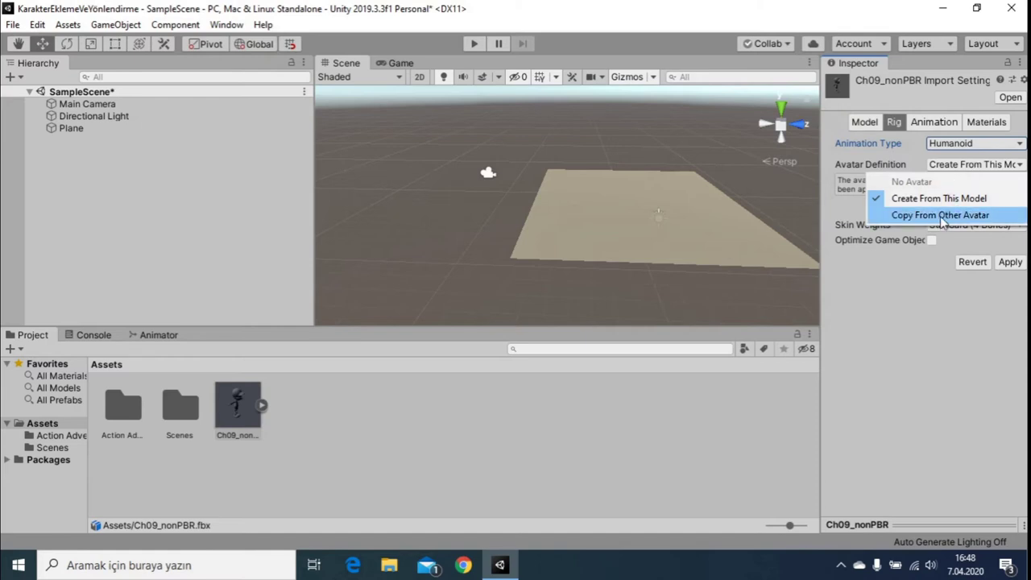
{"action": "left_click", "coordinate": [958, 215]}
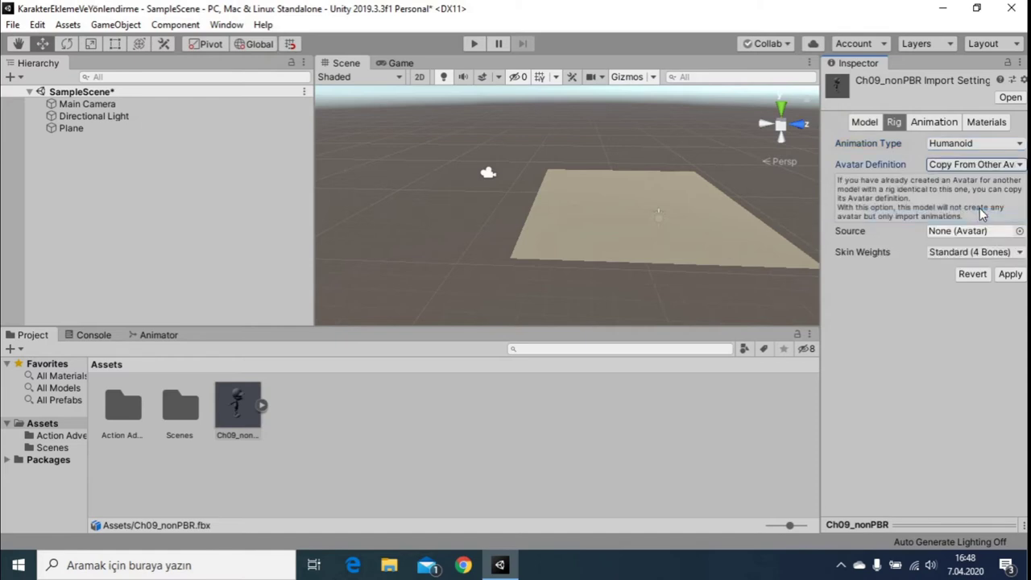
{"action": "left_click", "coordinate": [966, 166]}
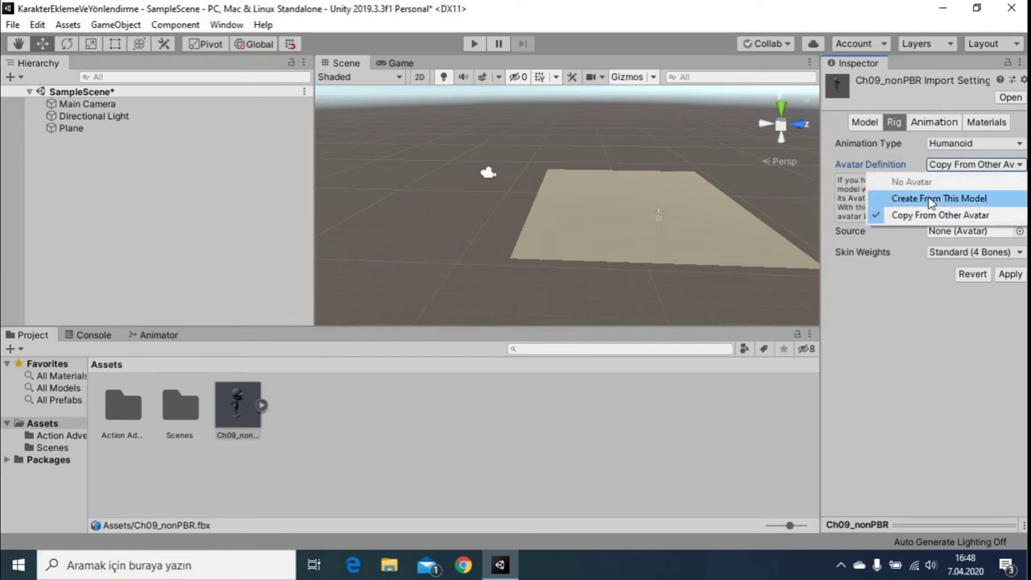
{"action": "left_click", "coordinate": [959, 198]}
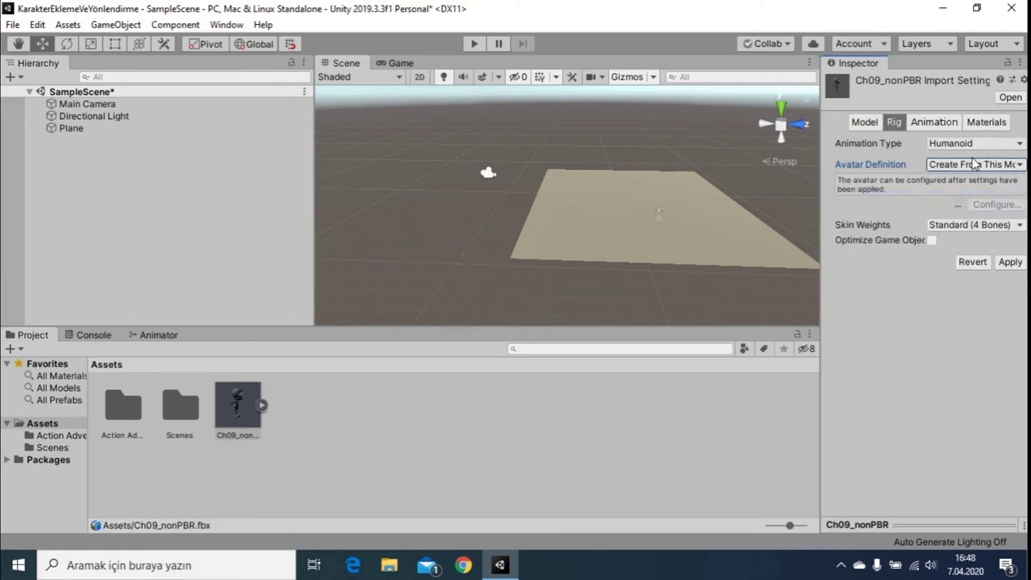
{"action": "left_click", "coordinate": [1016, 262]}
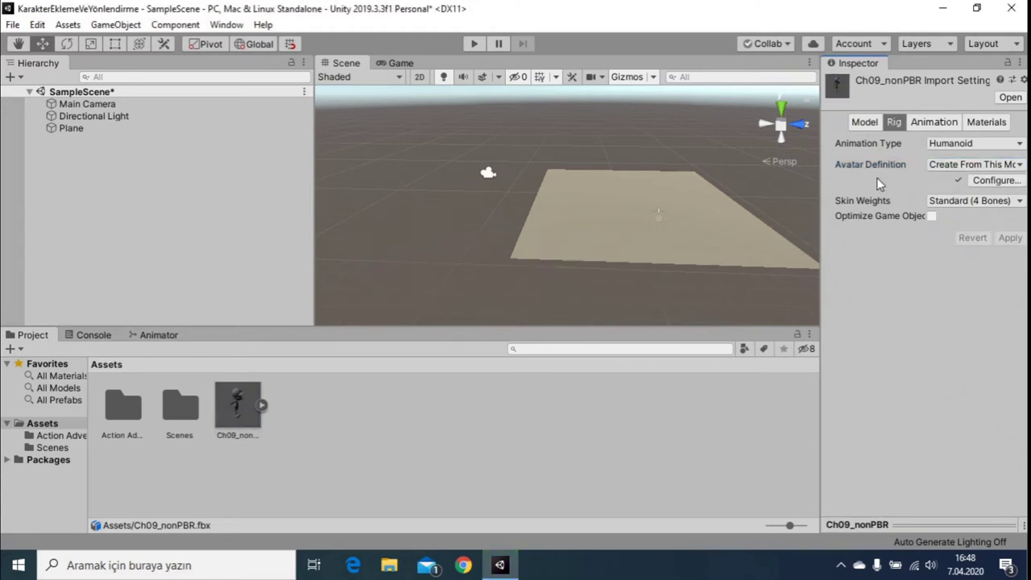
{"action": "middle_click_drag", "start_coordinate": [642, 303], "coordinate": [617, 299]}
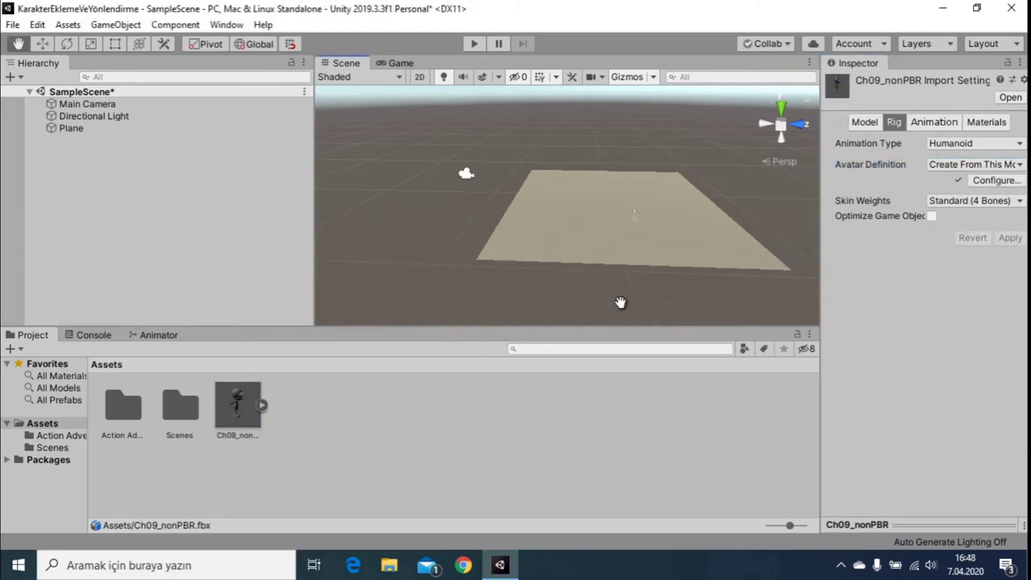
{"action": "mouse_move", "coordinate": [242, 406]}
{"action": "left_mouse_down"}
{"action": "mouse_move", "coordinate": [371, 342]}
{"action": "mouse_move", "coordinate": [545, 209]}
{"action": "left_mouse_up"}
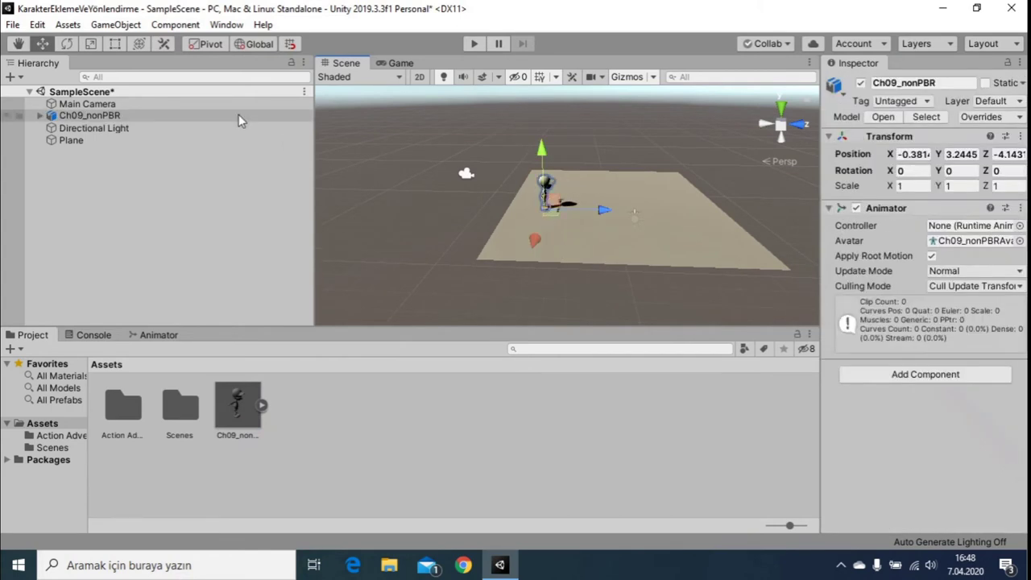
Shift the Main Camera to X -0.84 and add a Rigidbody to Ch09_nonPBR.
{"action": "left_click", "coordinate": [93, 105]}
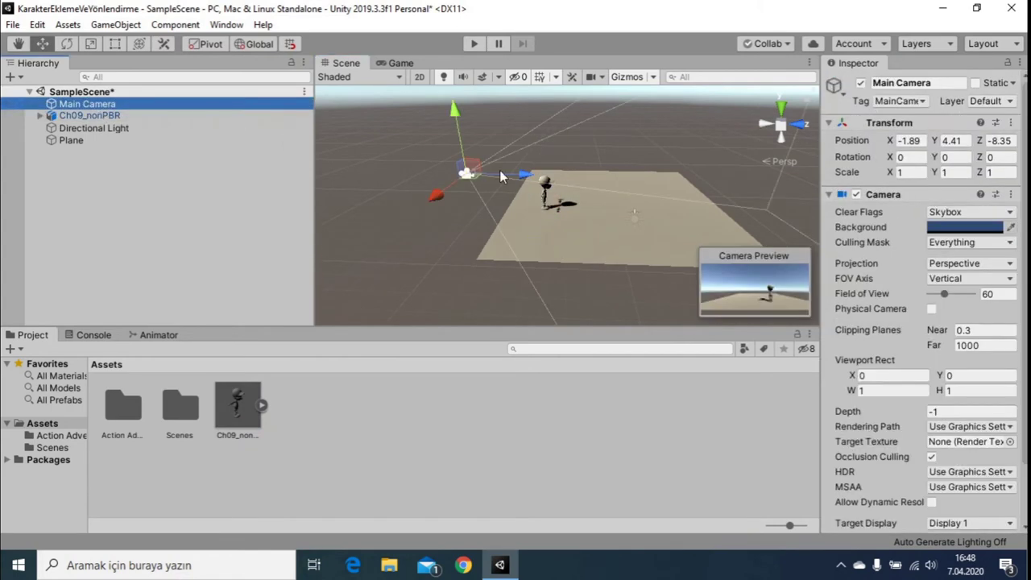
{"action": "left_click_drag", "start_coordinate": [437, 197], "coordinate": [424, 205]}
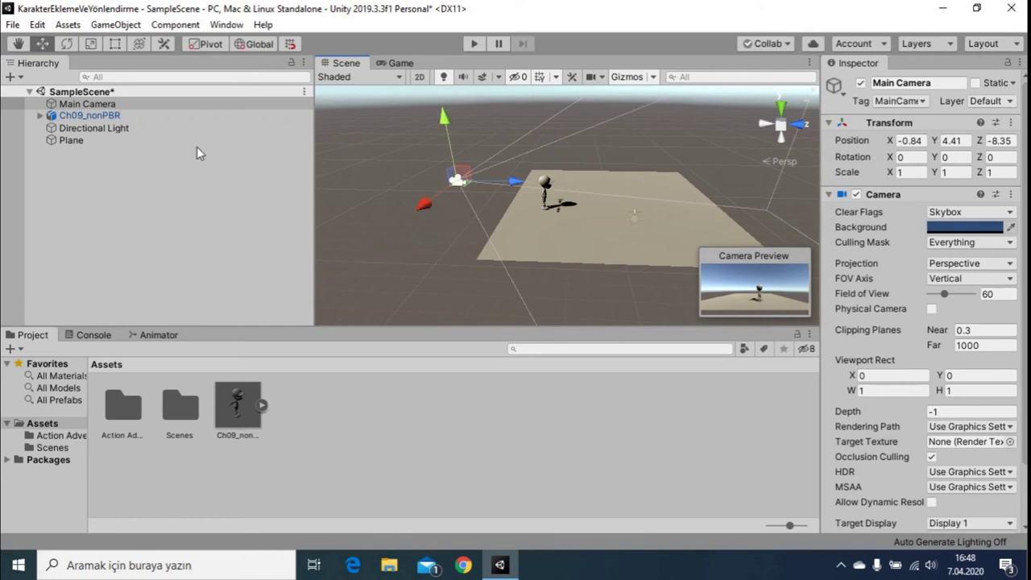
{"action": "left_click", "coordinate": [109, 115]}
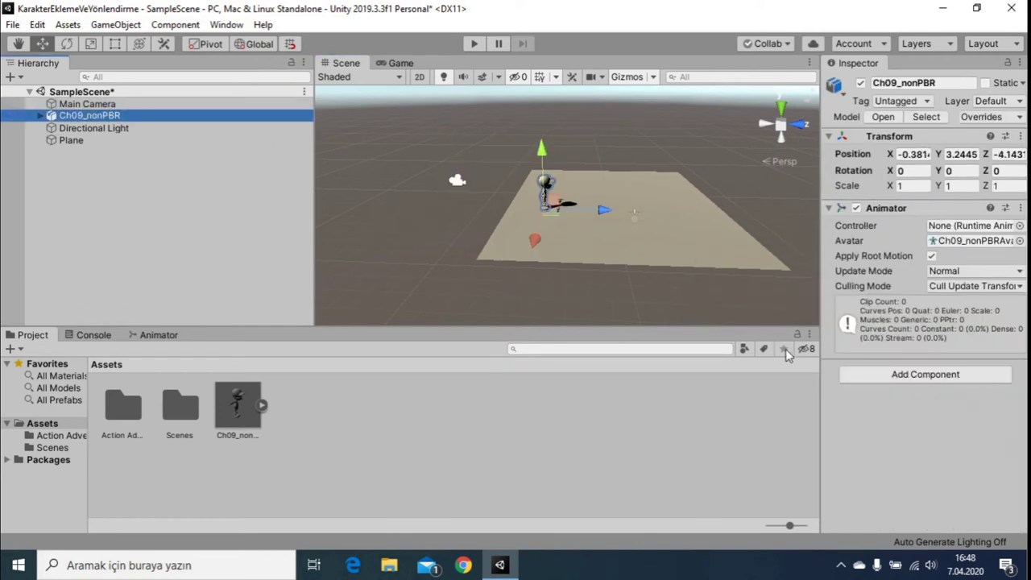
{"action": "left_click", "coordinate": [908, 376]}
{"action": "type", "text": "rigi"}
{"action": "left_click", "coordinate": [878, 358]}
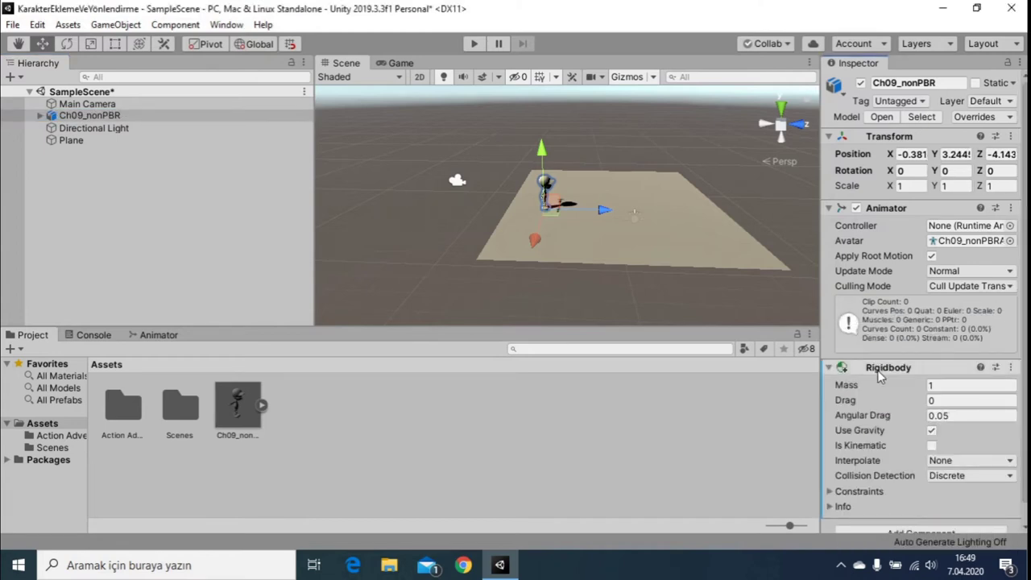
{"action": "scroll", "coordinate": [884, 390], "scroll_direction": "down", "scroll_amount": 1}
Test the character briefly in Play mode, then search components for 'chara'.
{"action": "left_click", "coordinate": [472, 44]}
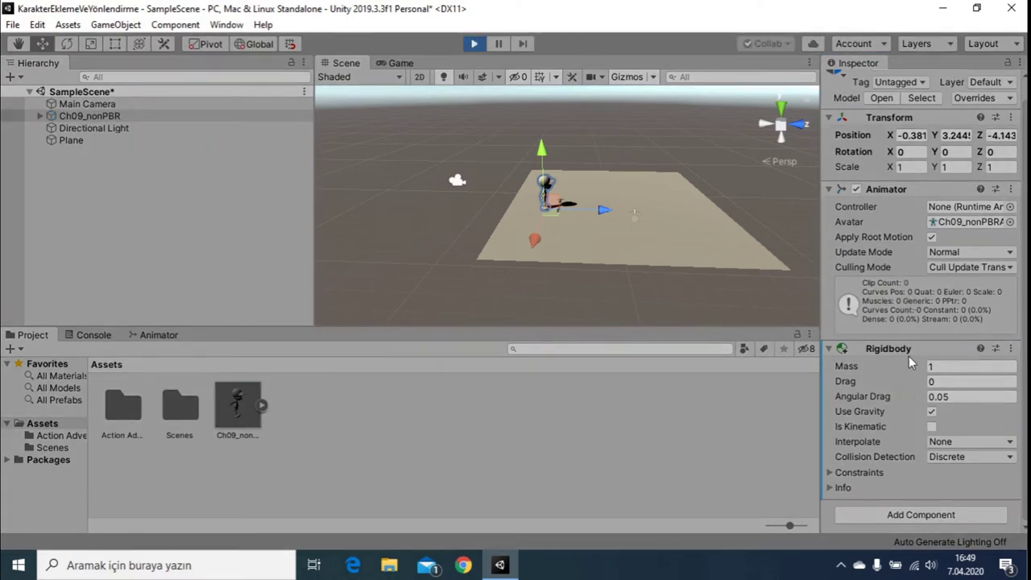
{"action": "left_click", "coordinate": [478, 42]}
{"action": "scroll", "coordinate": [860, 384], "scroll_direction": "down", "scroll_amount": 1}
{"action": "left_click", "coordinate": [919, 516]}
{"action": "type", "text": "chara"}
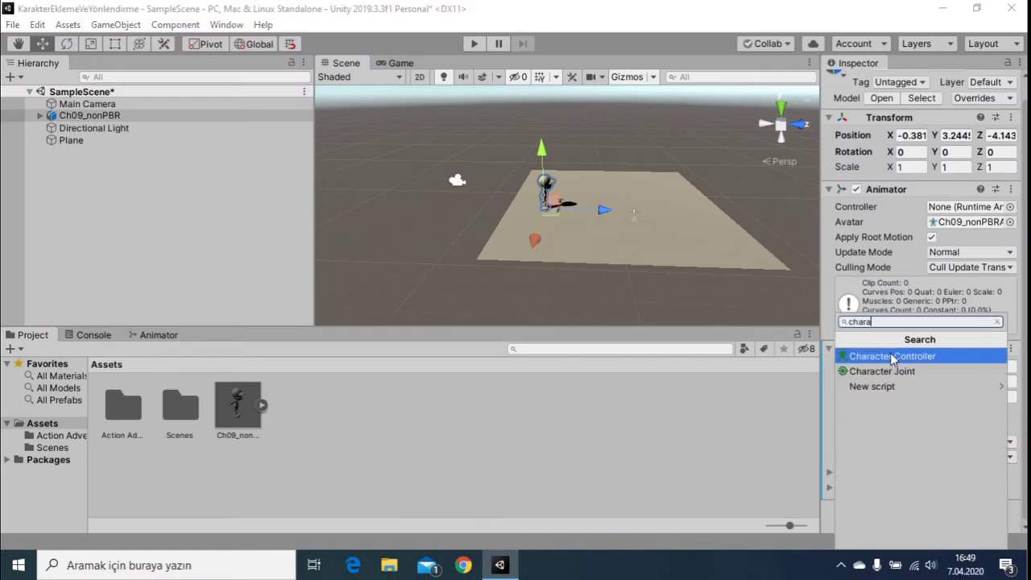
Add a Character Controller to Ch09_nonPBR with Center Y 1.02 and Height 1.57.
{"action": "left_click", "coordinate": [892, 356]}
{"action": "scroll", "coordinate": [914, 385], "scroll_direction": "down", "scroll_amount": 3}
{"action": "scroll", "coordinate": [556, 210], "scroll_direction": "up", "scroll_amount": 2}
{"action": "scroll", "coordinate": [449, 202], "scroll_direction": "up", "scroll_amount": 2}
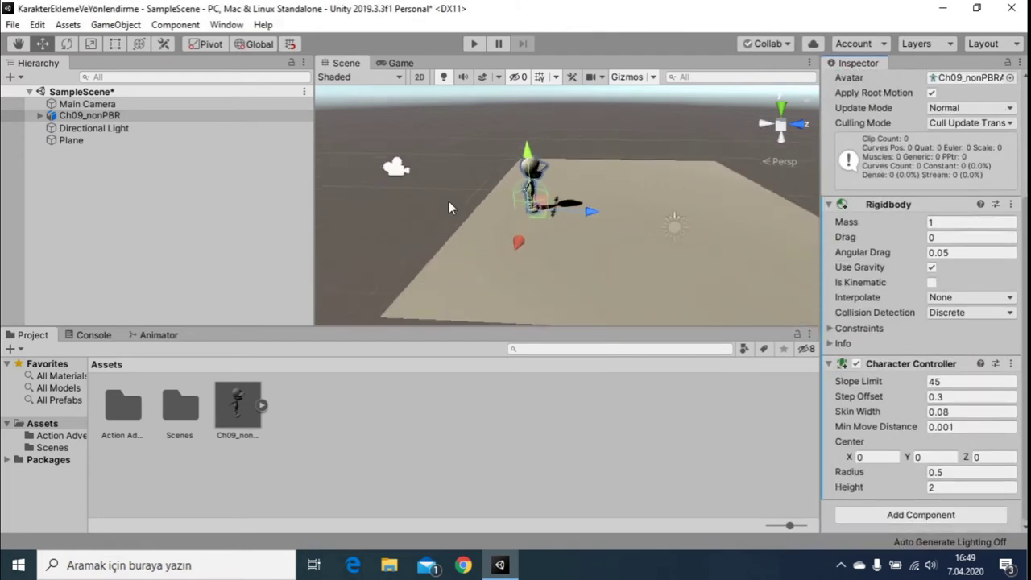
{"action": "scroll", "coordinate": [450, 268], "scroll_direction": "up", "scroll_amount": 2}
{"action": "left_click", "coordinate": [926, 456]}
{"action": "type", "text": "0.55"}
{"action": "left_click_drag", "start_coordinate": [930, 456], "coordinate": [950, 456]}
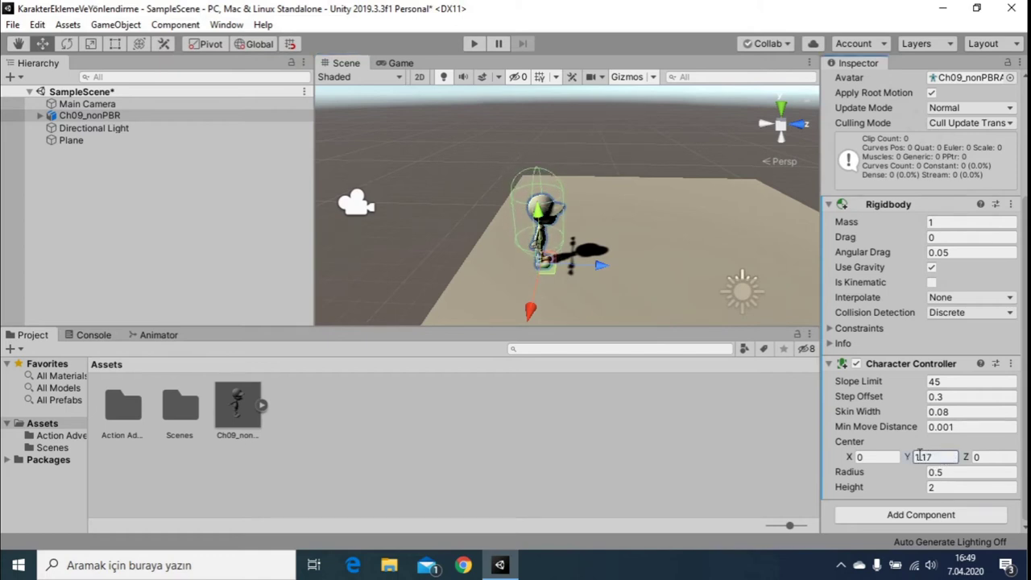
{"action": "left_click", "coordinate": [929, 483]}
{"action": "left_click_drag", "start_coordinate": [918, 487], "coordinate": [910, 458]}
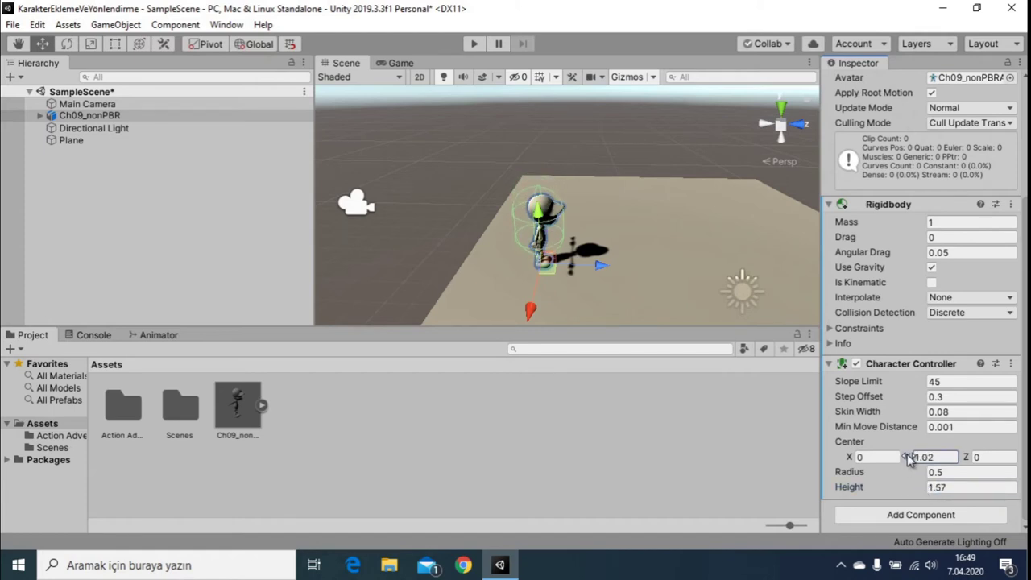
{"action": "right_click_drag", "start_coordinate": [464, 227], "coordinate": [551, 213]}
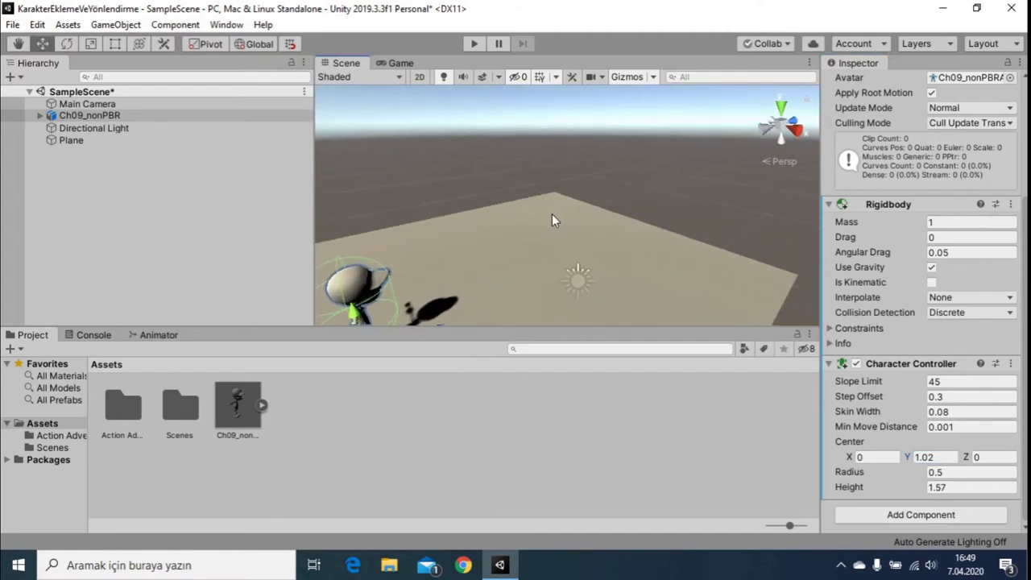
Frame the character, run and stop a quick Play test, then open the Assets context menu.
{"action": "key", "text": "f"}
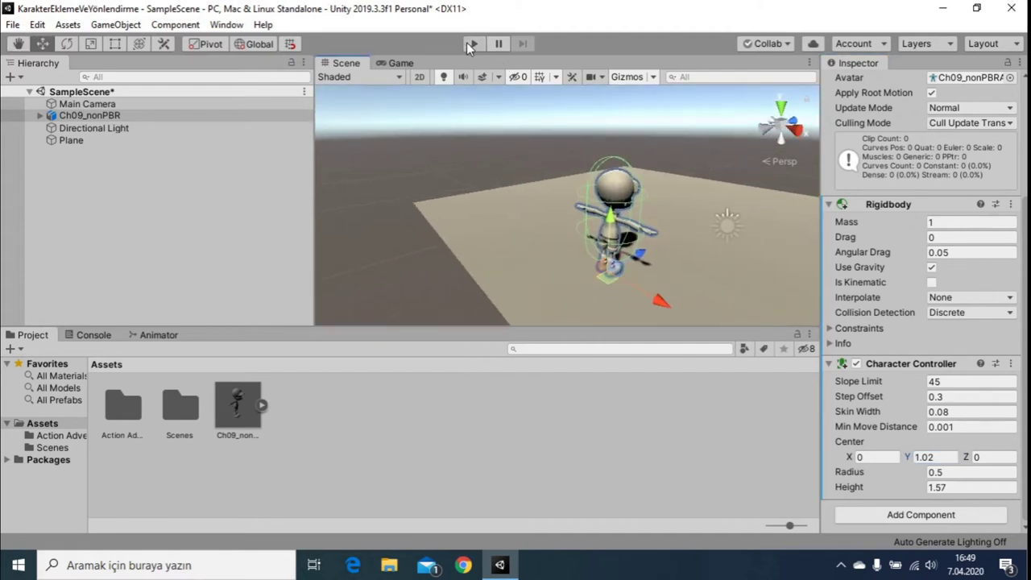
{"action": "left_click", "coordinate": [473, 45]}
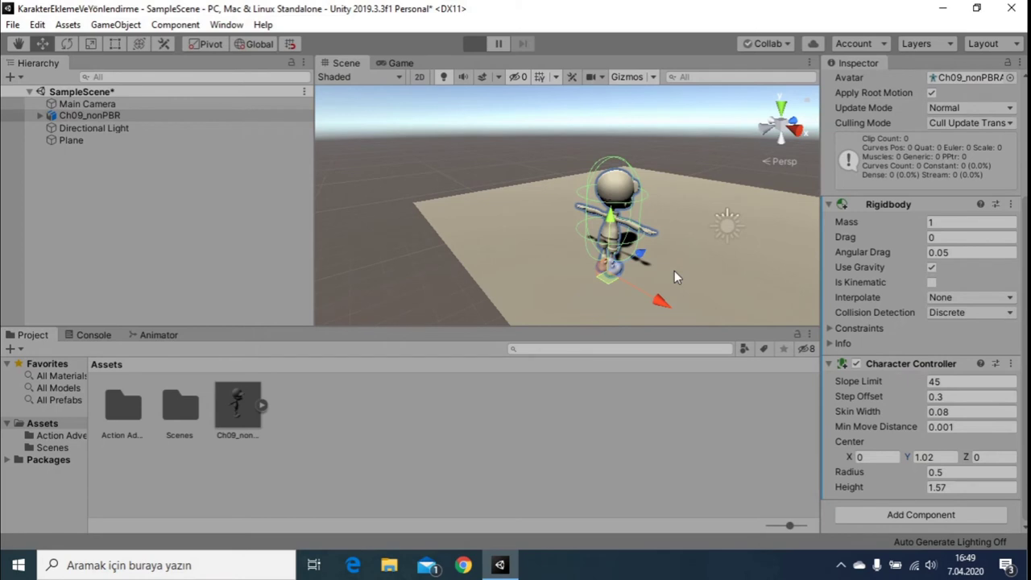
{"action": "left_click", "coordinate": [483, 46]}
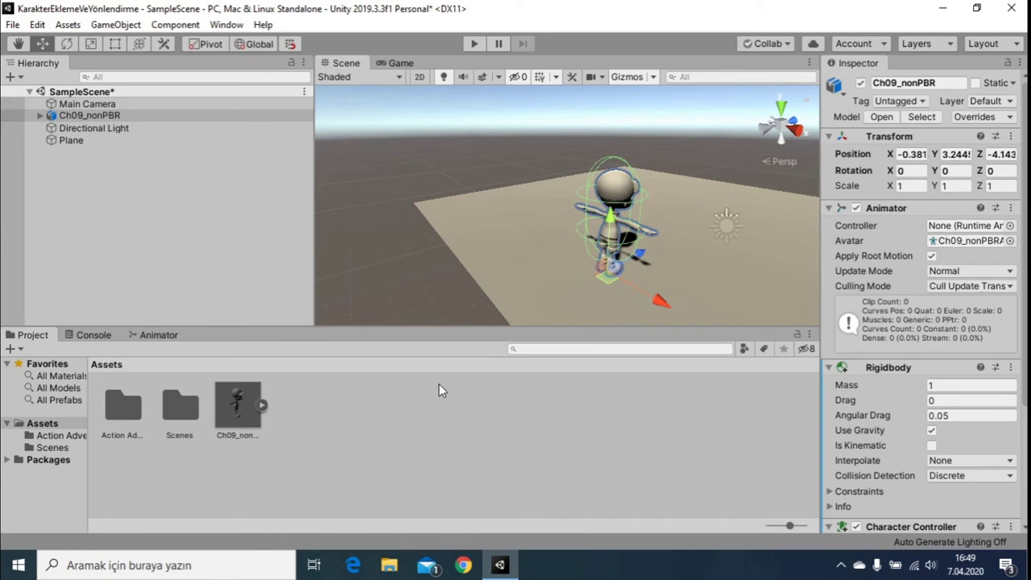
{"action": "right_click", "coordinate": [362, 405]}
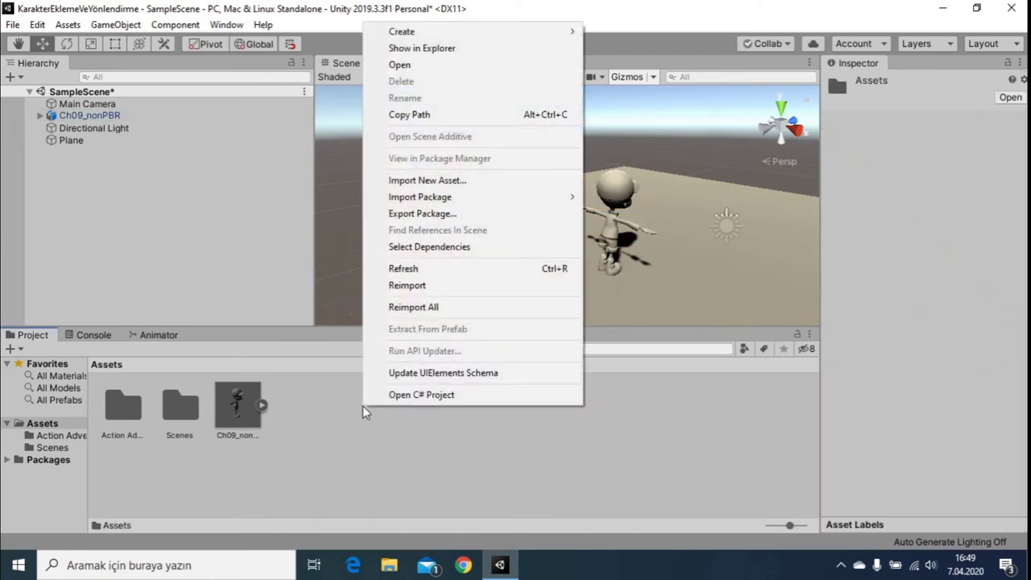
{"action": "mouse_move", "coordinate": [465, 33]}
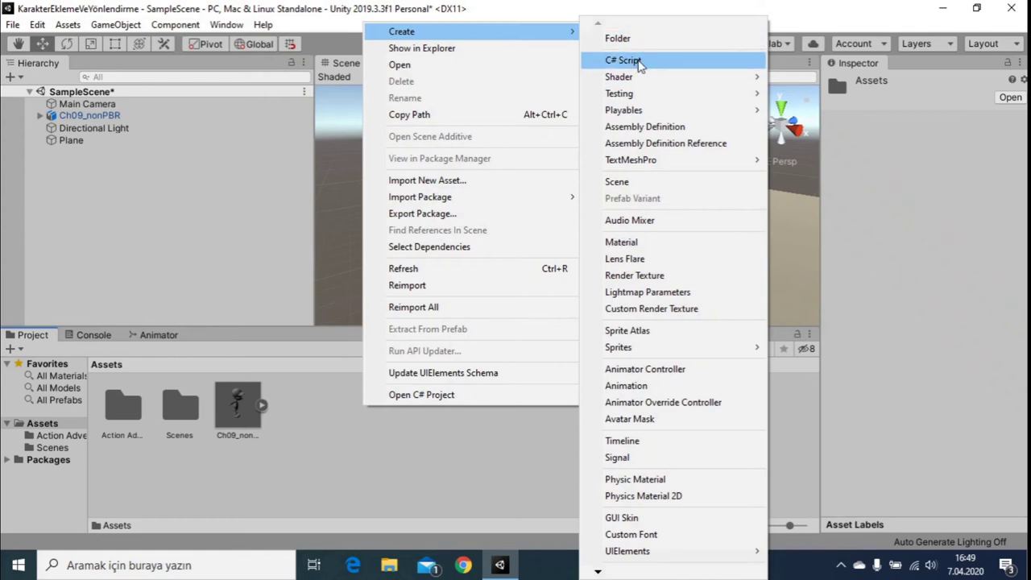
Create an Animator Controller named 'hareket' and drag it onto Ch09_nonPBR.
{"action": "left_click", "coordinate": [665, 372]}
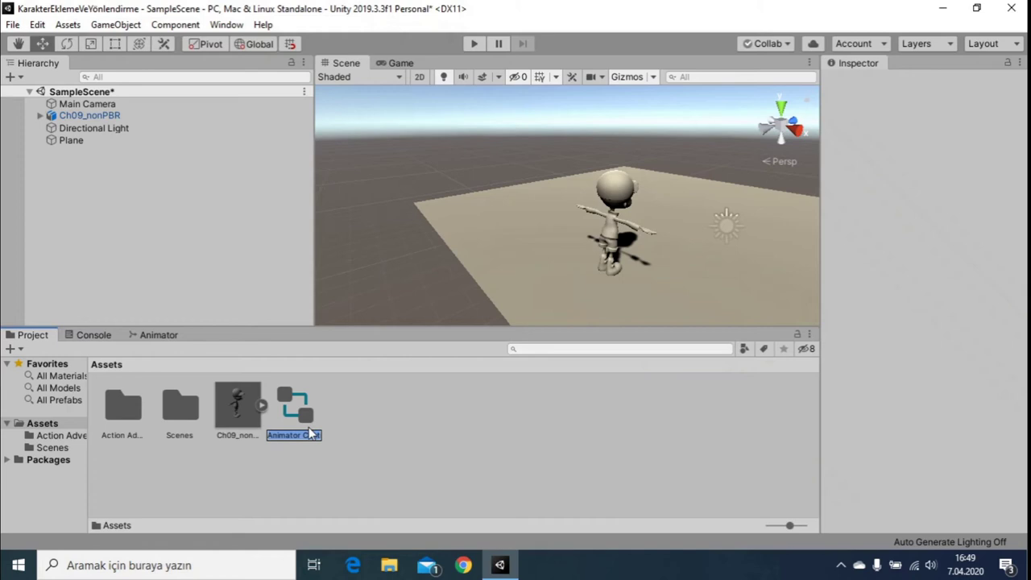
{"action": "type", "text": "hareket"}
{"action": "key", "text": "Return"}
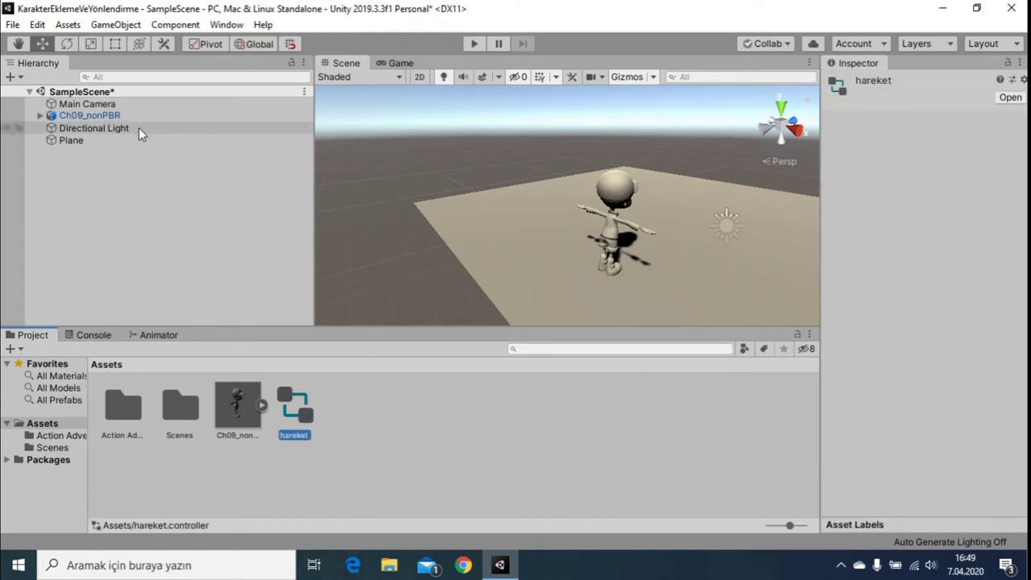
{"action": "left_click_drag", "start_coordinate": [304, 420], "coordinate": [103, 120]}
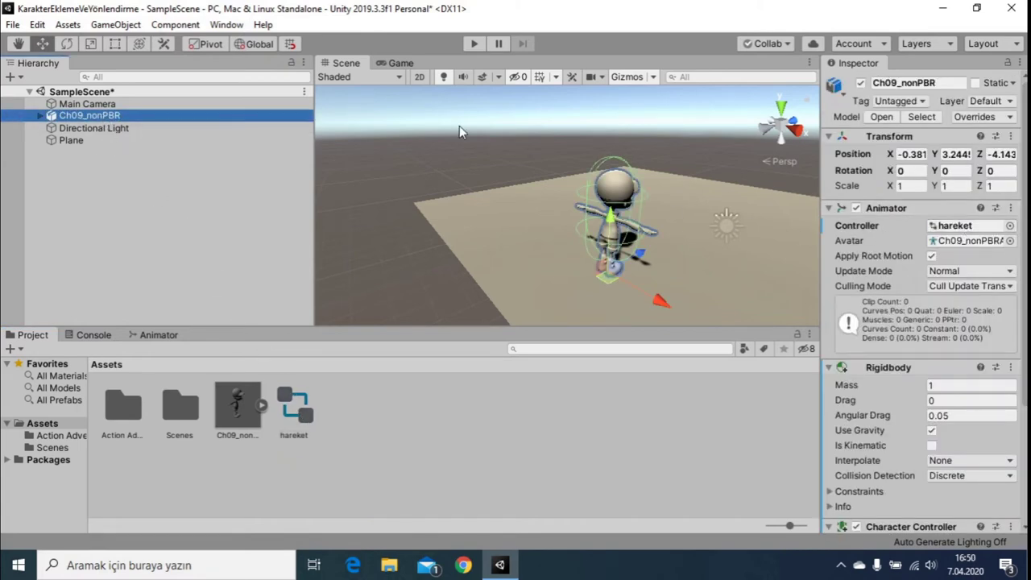
Enter Play mode to view Ch09_nonPBR running with the hareket controller.
{"action": "left_click", "coordinate": [473, 43]}
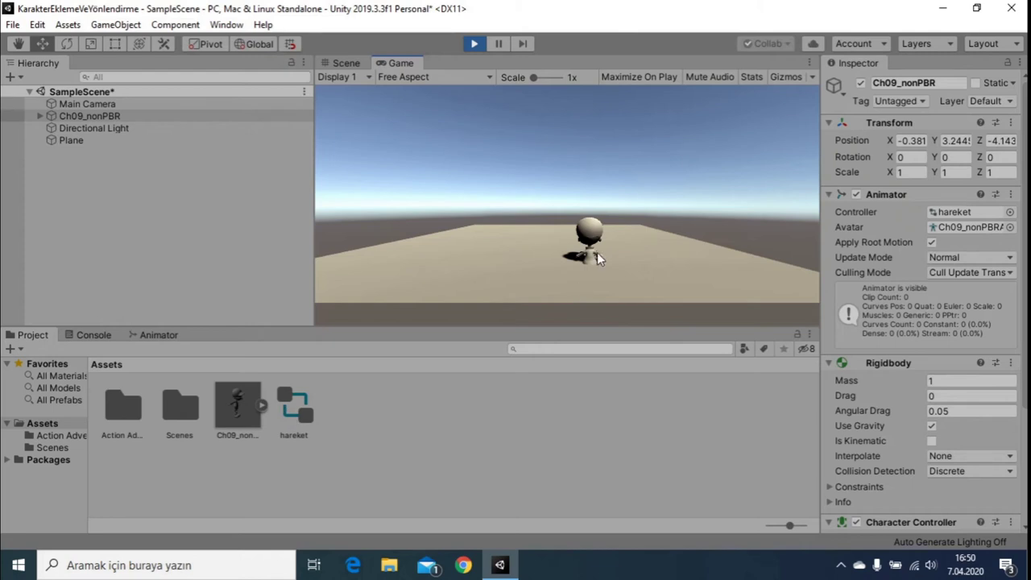
Stop Play mode and inspect hareket's Animator graph showing only Any State, Entry and Exit.
{"action": "left_click", "coordinate": [480, 44]}
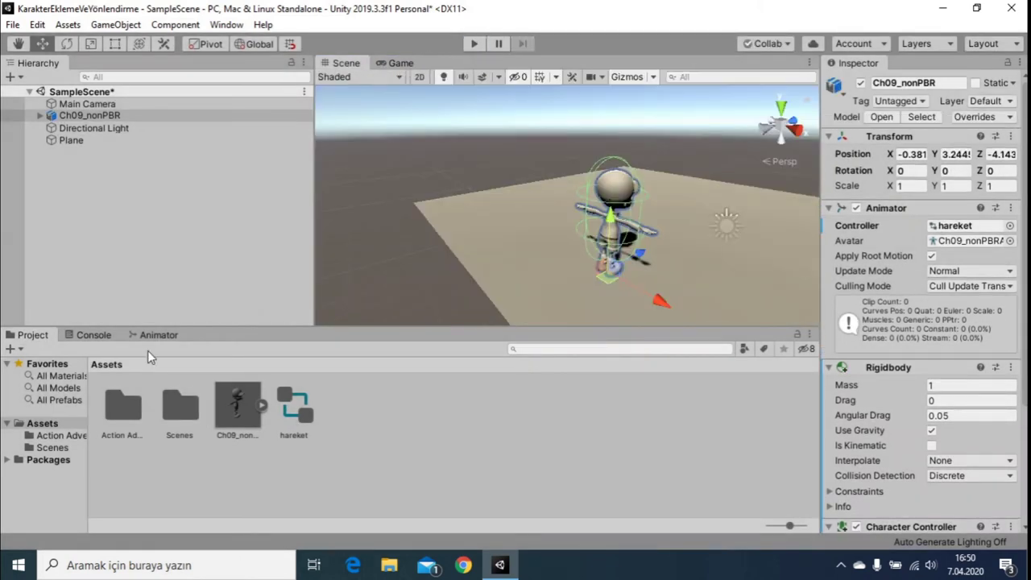
{"action": "left_click", "coordinate": [155, 333]}
{"action": "left_click", "coordinate": [32, 334]}
{"action": "double_click", "coordinate": [964, 226]}
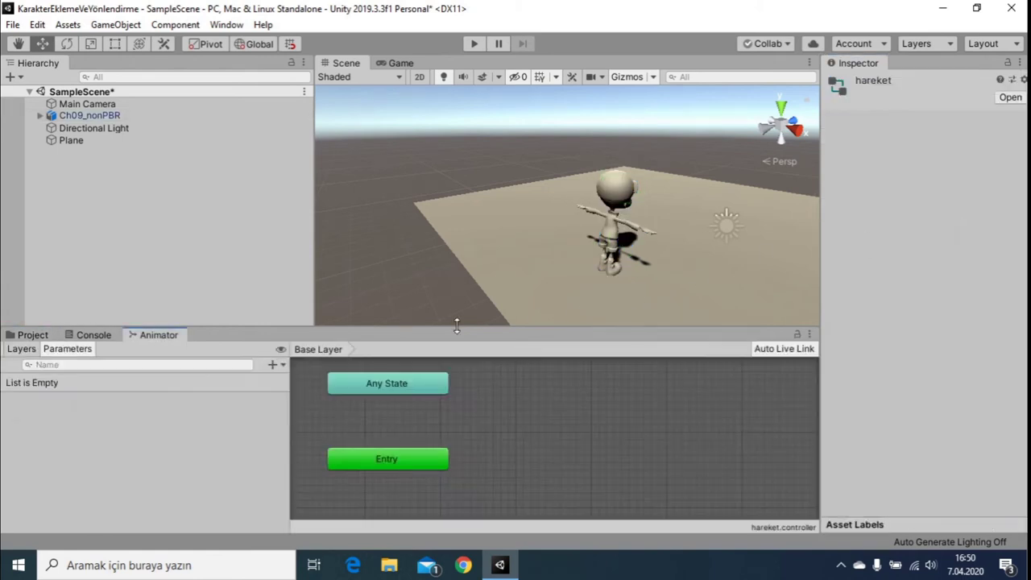
{"action": "scroll", "coordinate": [487, 411], "scroll_direction": "down", "scroll_amount": 3}
{"action": "scroll", "coordinate": [523, 424], "scroll_direction": "down", "scroll_amount": 2}
{"action": "mouse_move", "coordinate": [562, 428]}
{"action": "middle_mouse_down"}
{"action": "mouse_move", "coordinate": [521, 396]}
{"action": "mouse_move", "coordinate": [547, 454]}
{"action": "middle_mouse_up"}
{"action": "scroll", "coordinate": [516, 395], "scroll_direction": "up", "scroll_amount": 4}
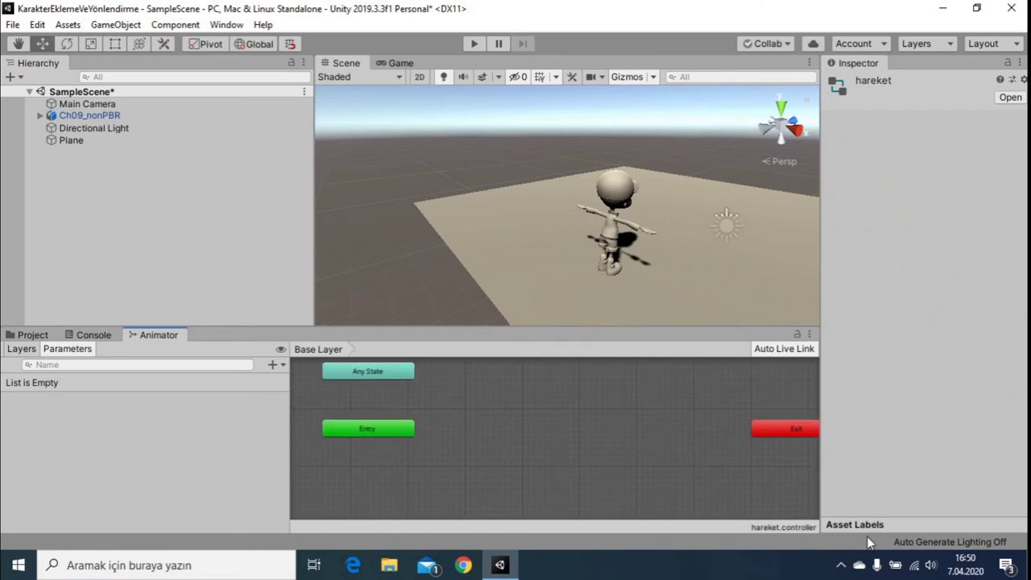
{"action": "left_click", "coordinate": [841, 565]}
{"action": "left_click", "coordinate": [841, 564]}
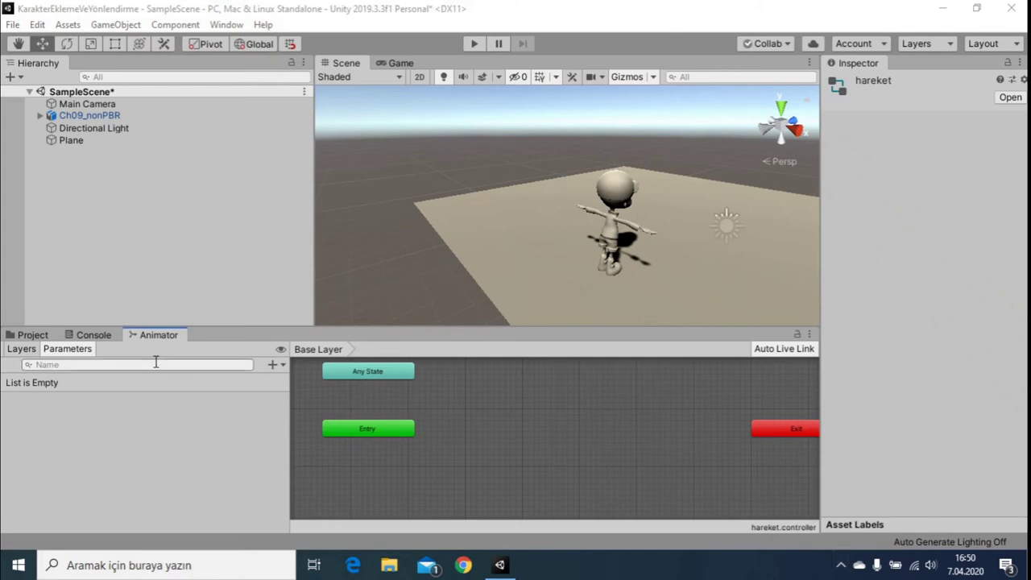
{"action": "left_click", "coordinate": [31, 335]}
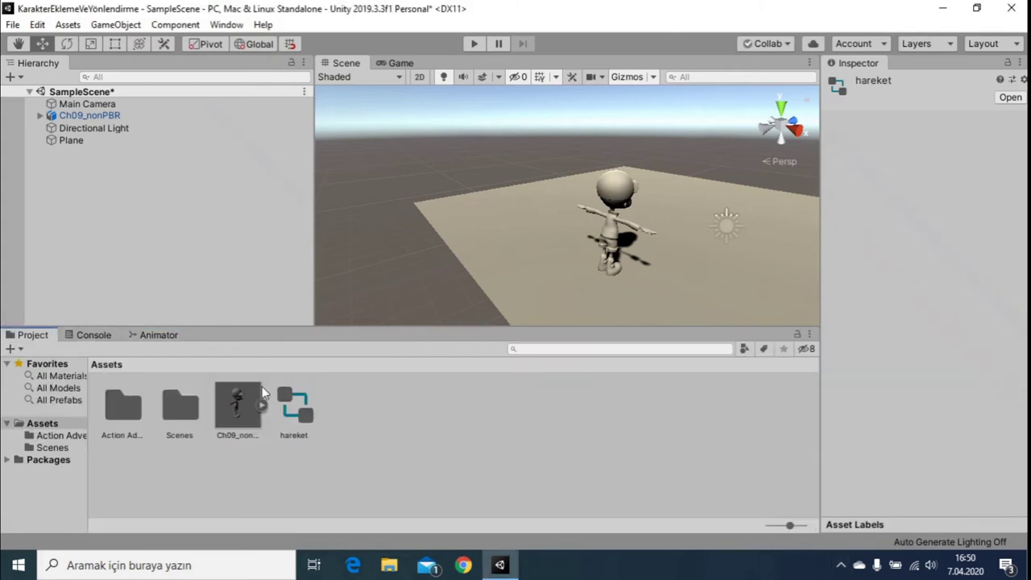
In Action Adventure Pack, set idle (2)'s rig avatar source to Ch09_nonPBRAvatar and apply.
{"action": "double_click", "coordinate": [132, 405]}
{"action": "left_click", "coordinate": [567, 348]}
{"action": "type", "text": "idle"}
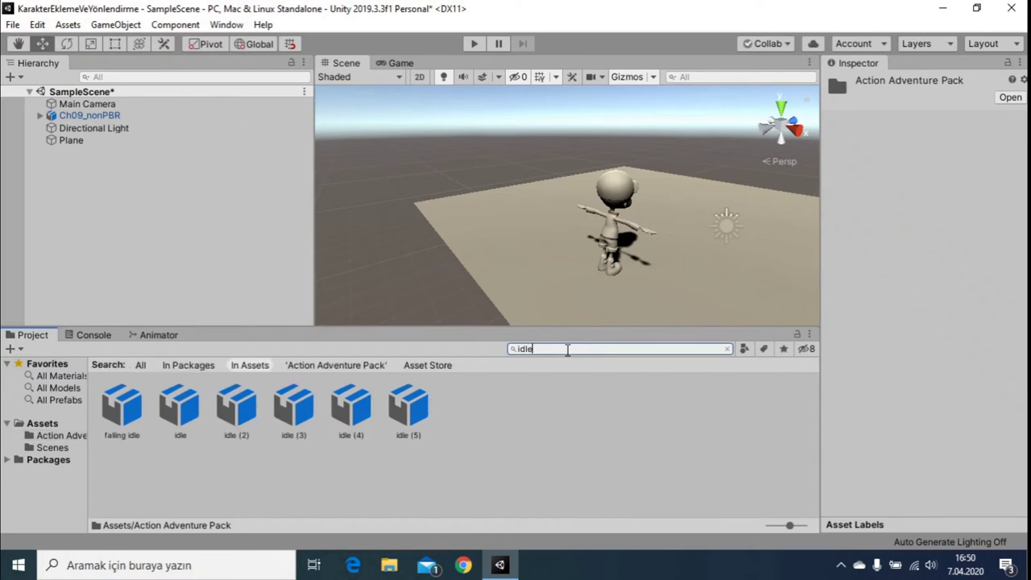
{"action": "left_click", "coordinate": [237, 420]}
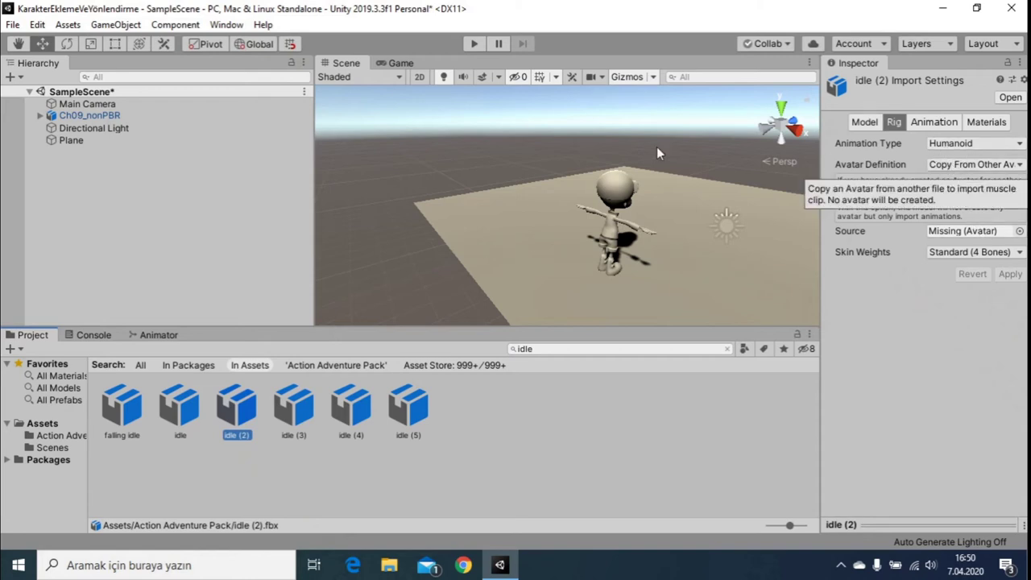
{"action": "left_click", "coordinate": [1018, 231]}
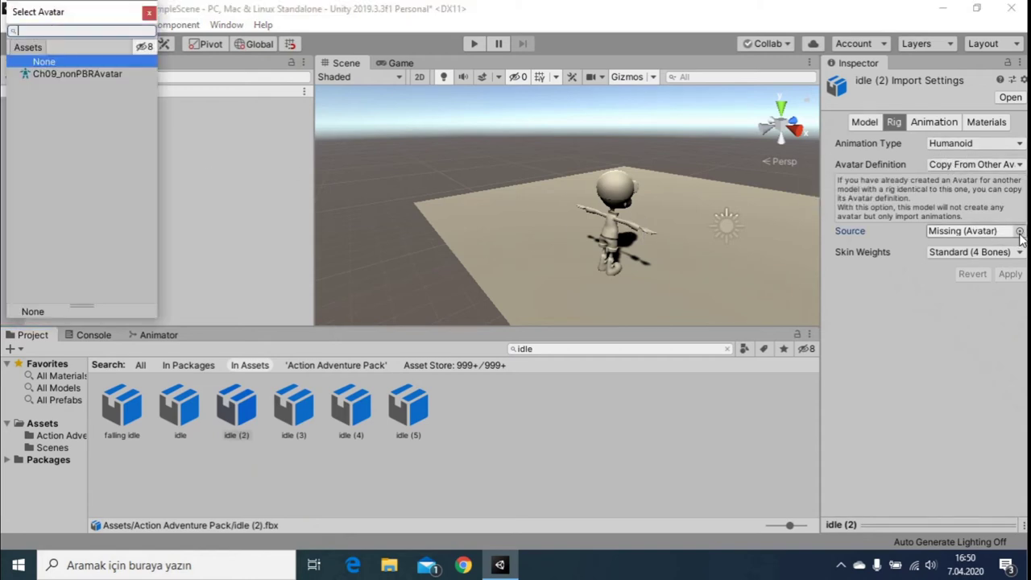
{"action": "left_click", "coordinate": [78, 73]}
{"action": "double_click", "coordinate": [76, 75]}
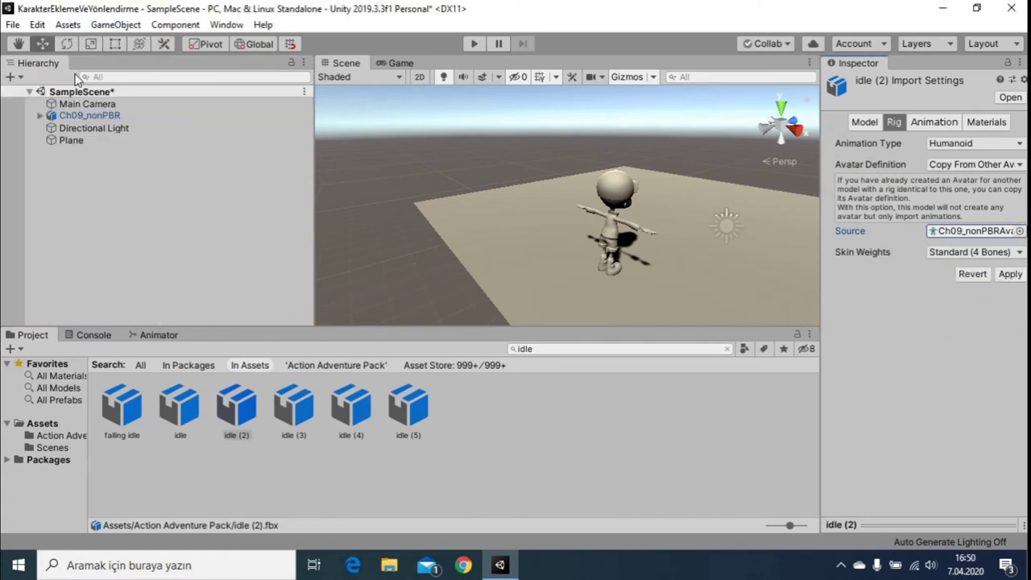
{"action": "left_click", "coordinate": [1010, 274]}
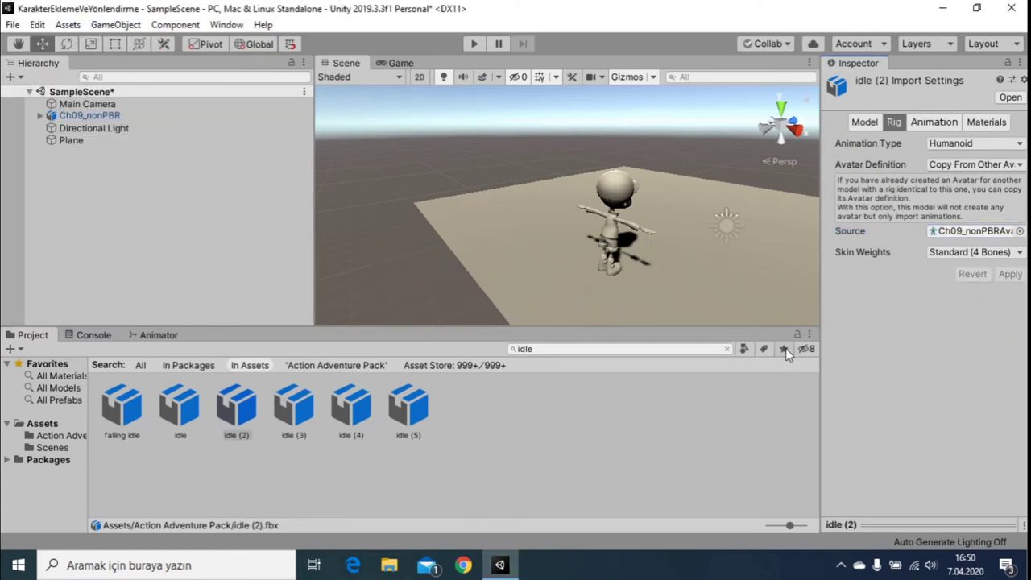
Play the idle (2) clip in an enlarged Animation preview, then select idle (3).
{"action": "left_click", "coordinate": [932, 122]}
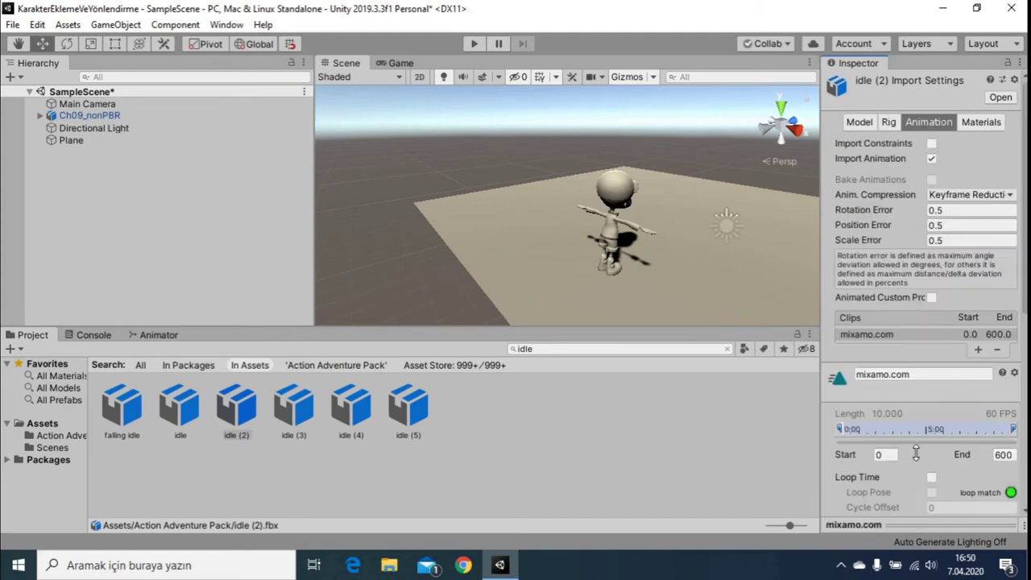
{"action": "left_click_drag", "start_coordinate": [916, 454], "coordinate": [920, 344]}
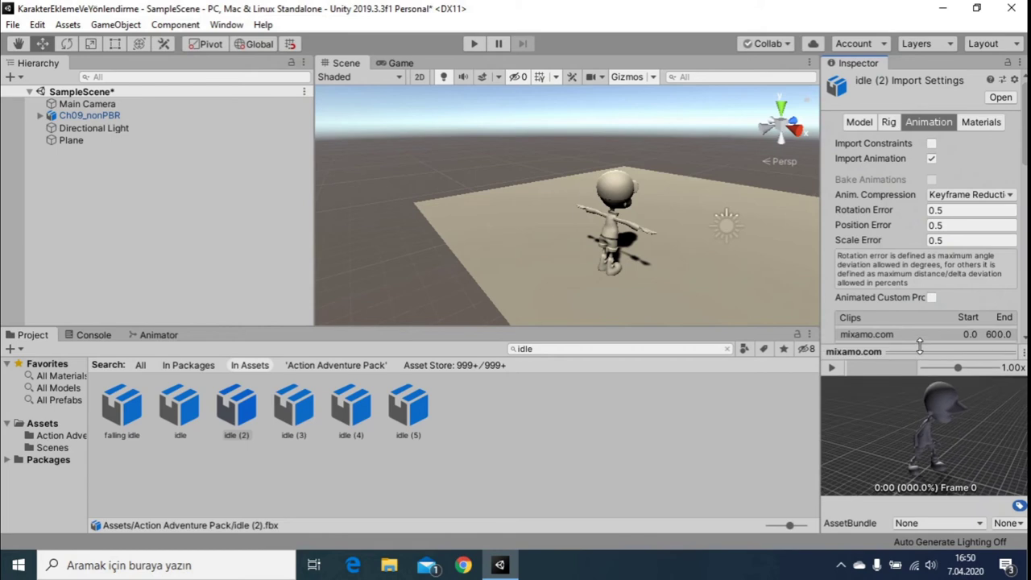
{"action": "left_click", "coordinate": [832, 367]}
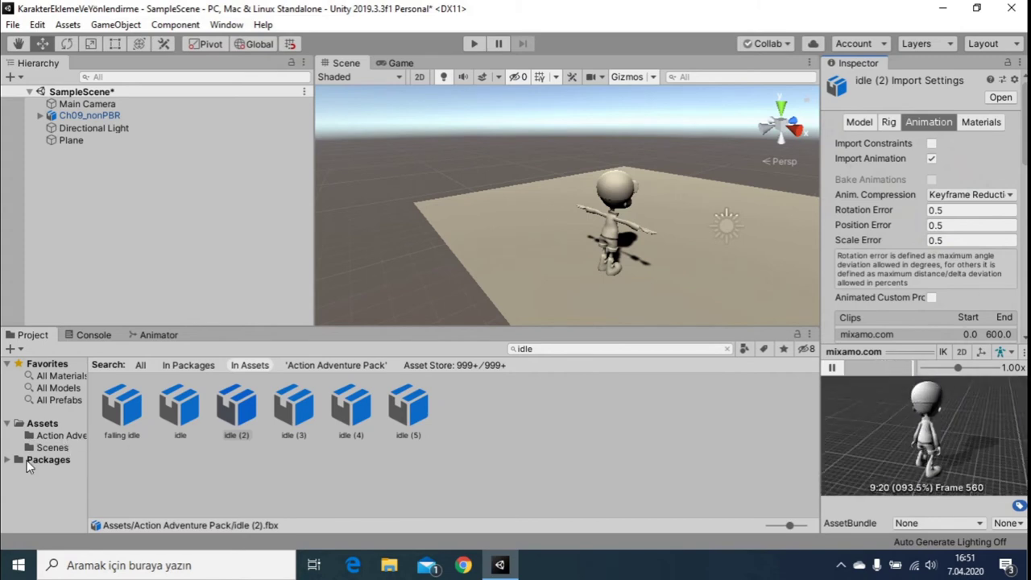
{"action": "left_click", "coordinate": [236, 409]}
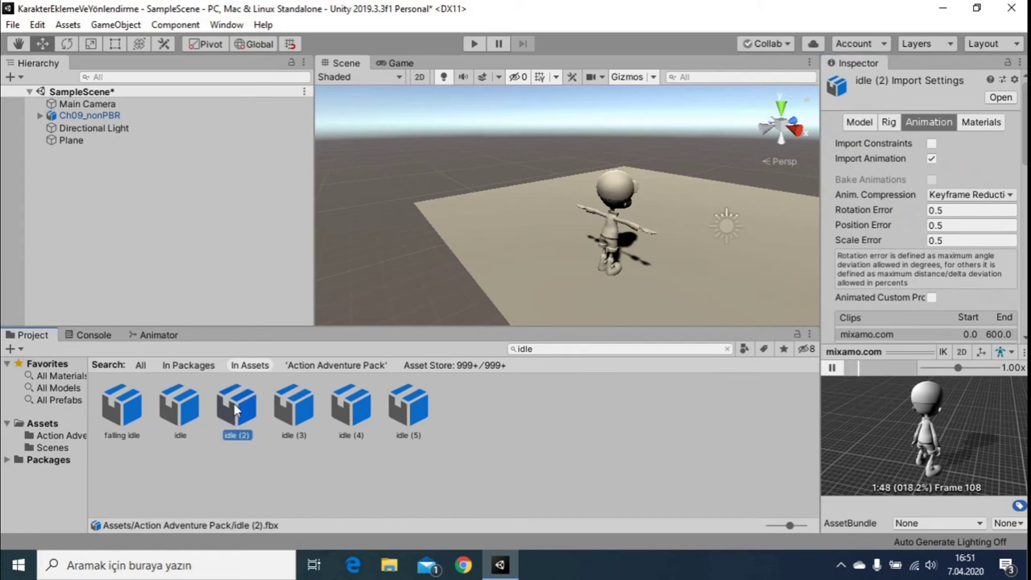
{"action": "left_click", "coordinate": [304, 414]}
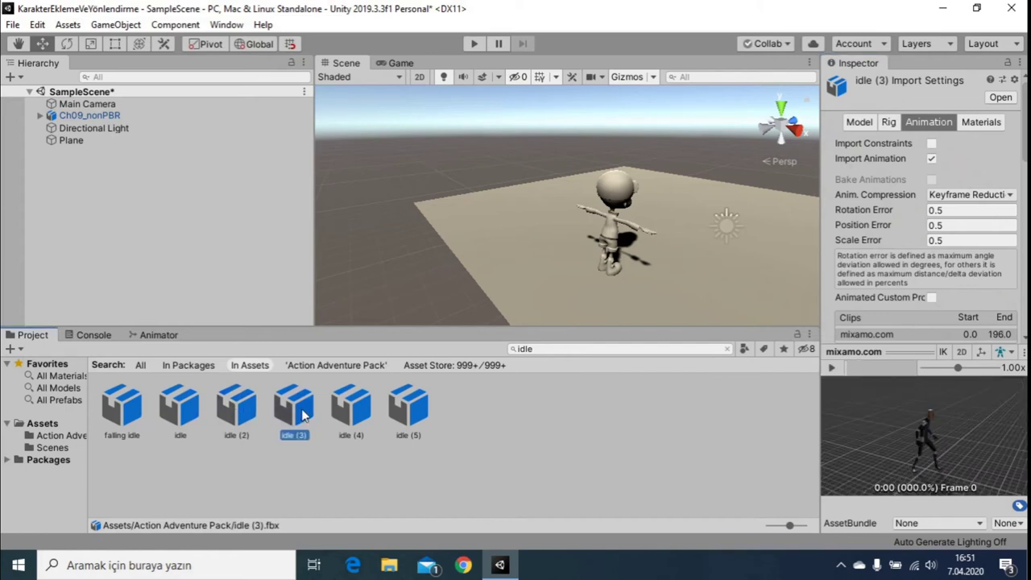
Set idle (3)'s rig avatar source to Ch09_nonPBRAvatar and apply.
{"action": "left_click", "coordinate": [888, 121]}
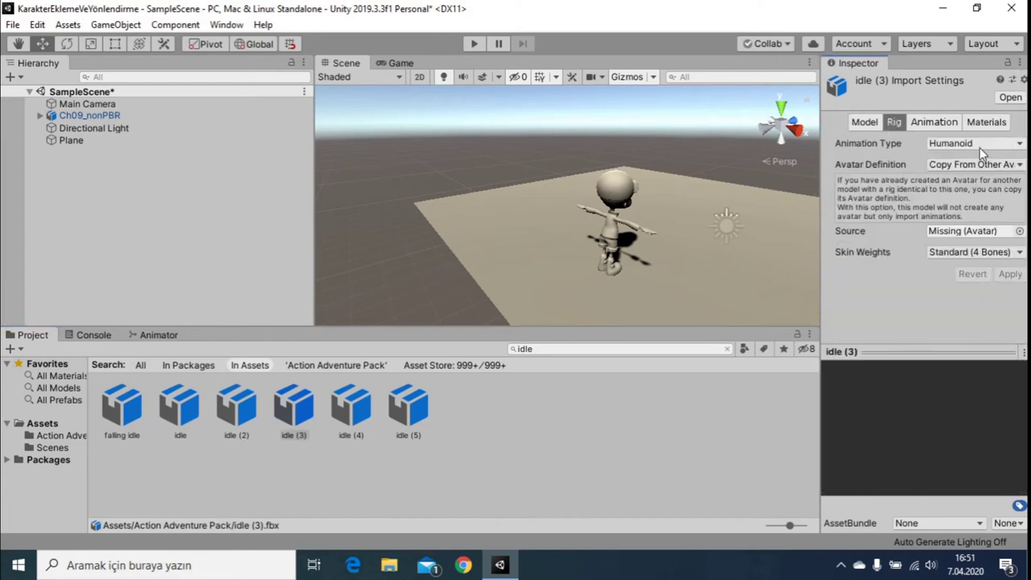
{"action": "left_click", "coordinate": [1019, 231]}
{"action": "double_click", "coordinate": [90, 72]}
{"action": "left_click", "coordinate": [1010, 274]}
Preview the idle (3) clip on the Ch09_nonPBR character, then glance at the Animator graph.
{"action": "left_click", "coordinate": [931, 123]}
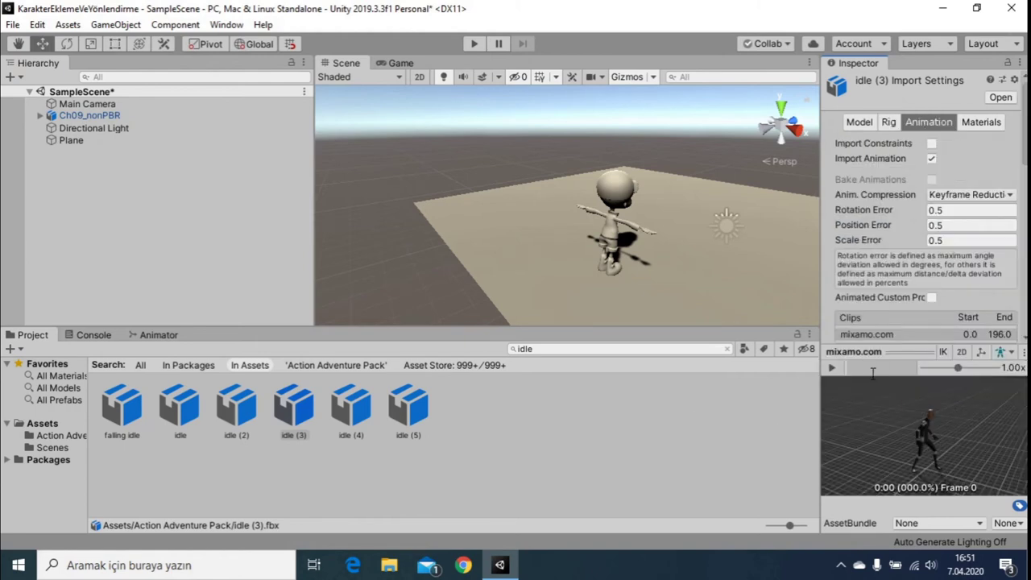
{"action": "left_click_drag", "start_coordinate": [317, 149], "coordinate": [876, 437]}
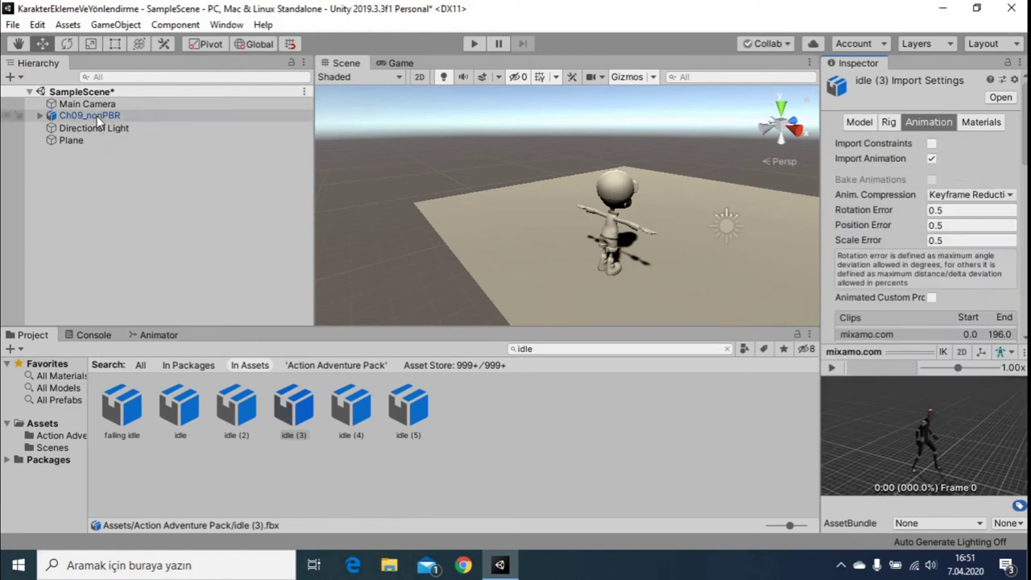
{"action": "left_click_drag", "start_coordinate": [875, 438], "coordinate": [957, 468]}
{"action": "left_click", "coordinate": [831, 367]}
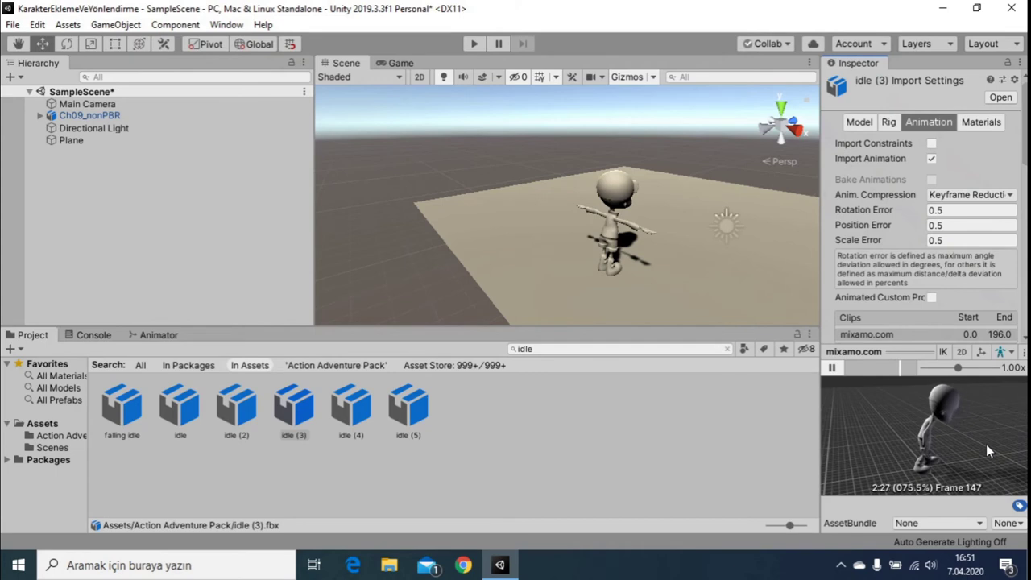
{"action": "left_click", "coordinate": [831, 367]}
{"action": "left_click", "coordinate": [831, 367]}
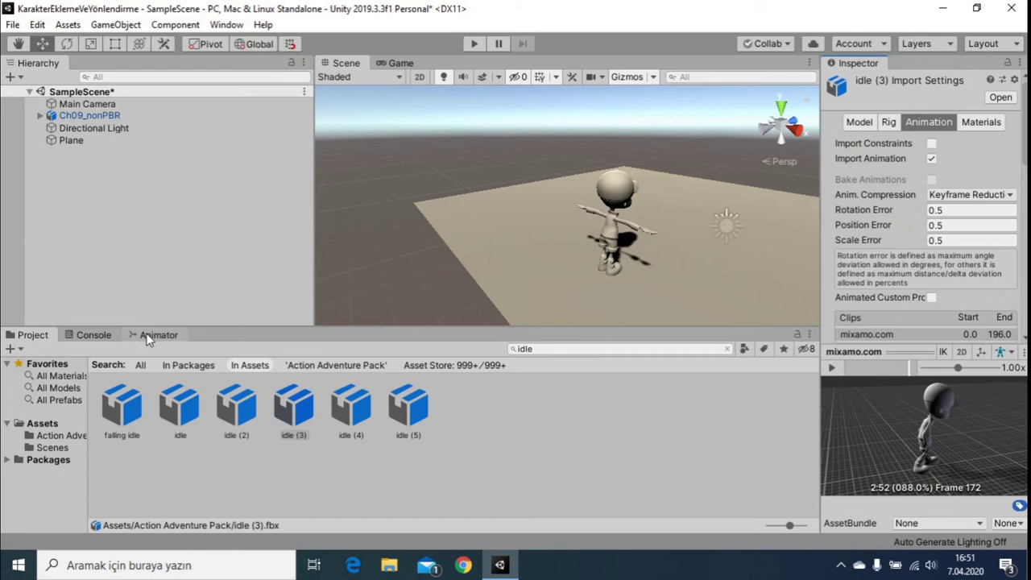
{"action": "left_click", "coordinate": [288, 412]}
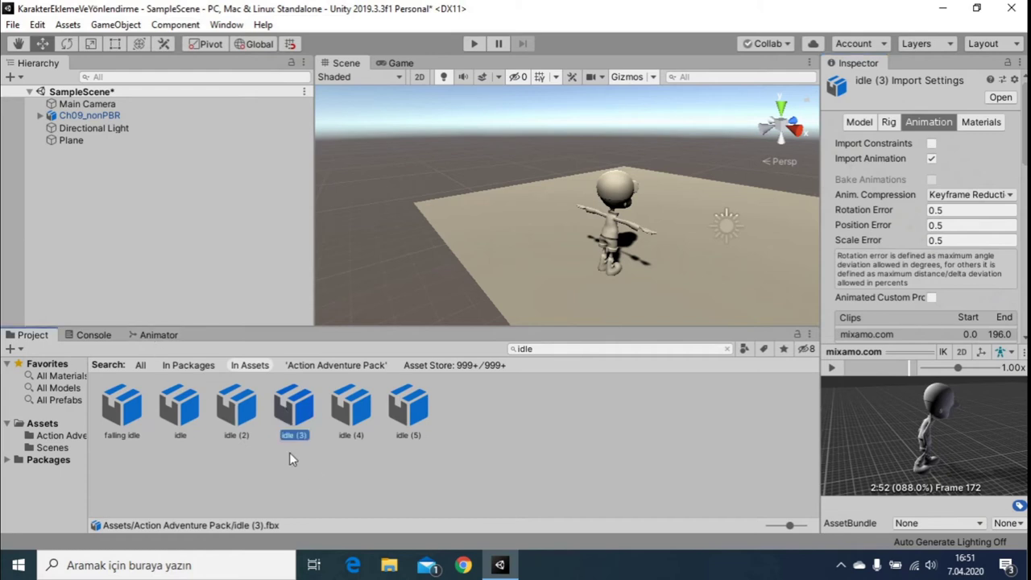
{"action": "left_click", "coordinate": [158, 335]}
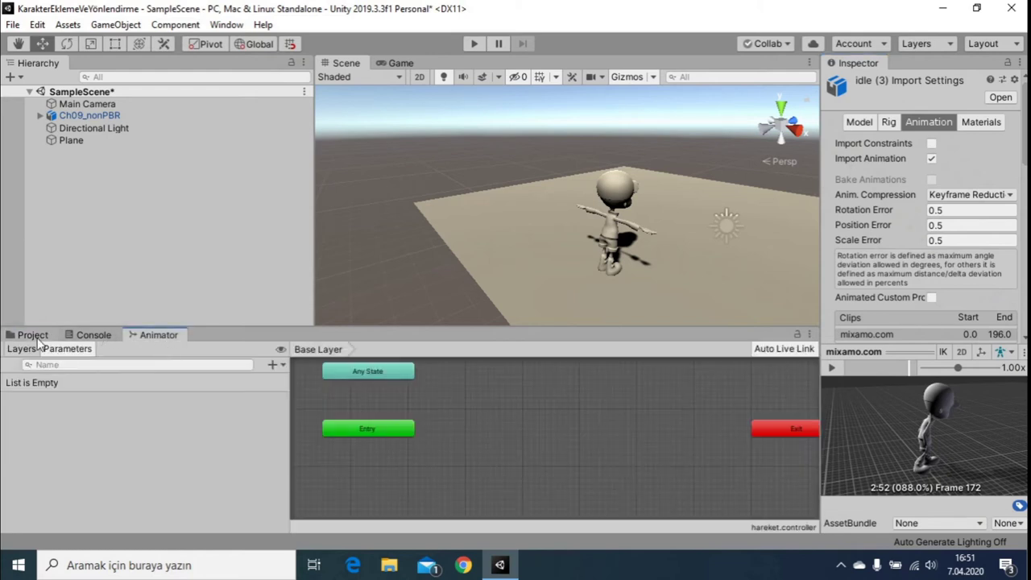
Dock the Animator window beside the Scene and Game views.
{"action": "left_click", "coordinate": [38, 336]}
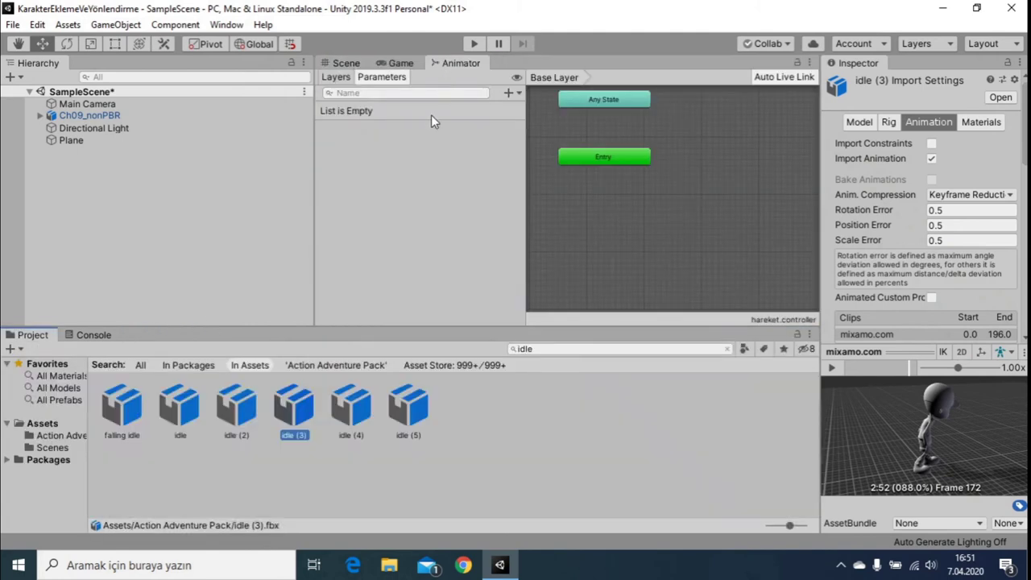
{"action": "left_click_drag", "start_coordinate": [149, 338], "coordinate": [443, 70]}
{"action": "left_click", "coordinate": [347, 65]}
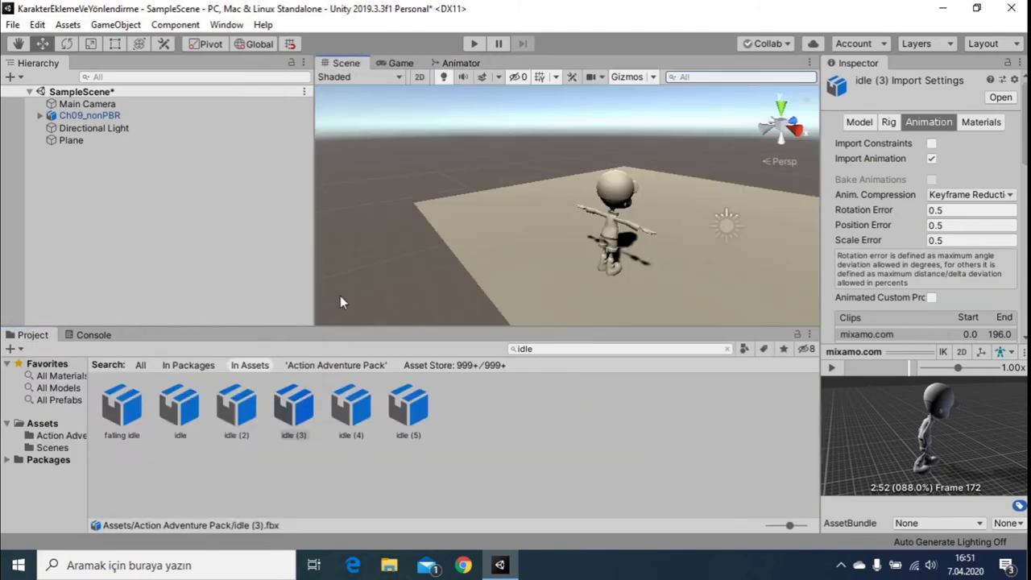
{"action": "left_click", "coordinate": [471, 66]}
Add idle (3) as the default state named bekle and start Play mode.
{"action": "left_click_drag", "start_coordinate": [294, 397], "coordinate": [698, 219]}
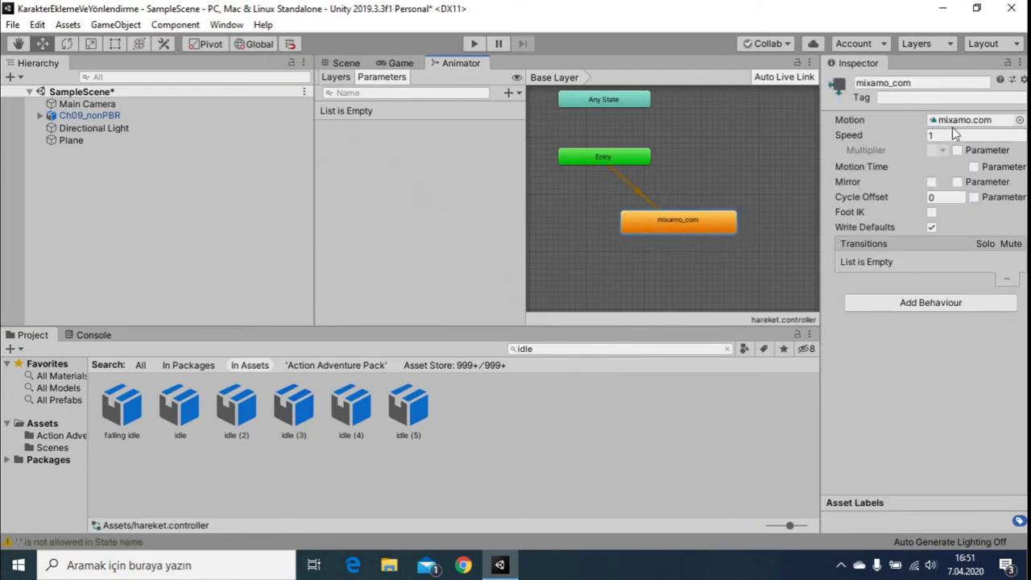
{"action": "left_click", "coordinate": [880, 82]}
{"action": "type", "text": "bekle"}
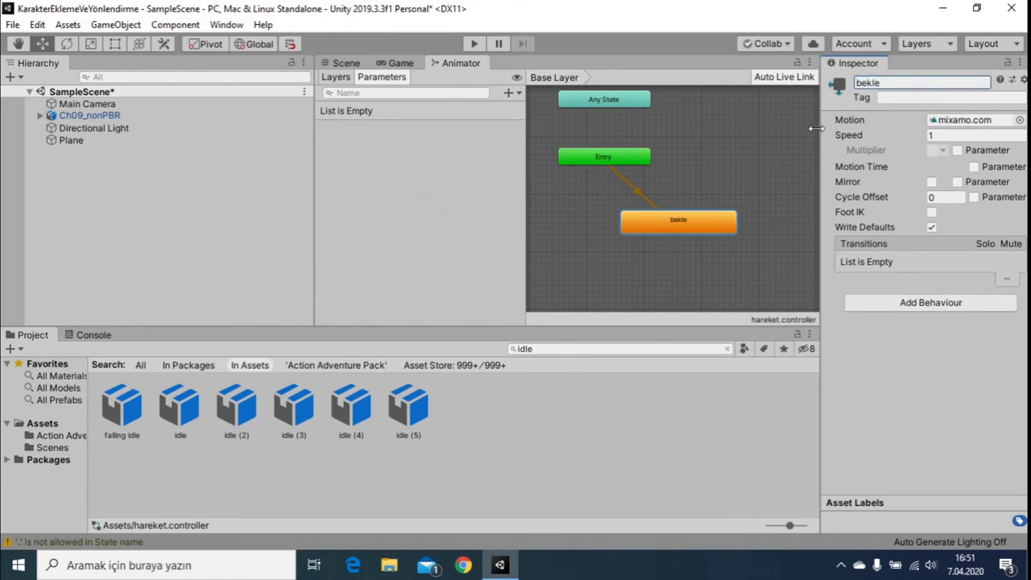
{"action": "left_click", "coordinate": [400, 63]}
{"action": "left_click", "coordinate": [473, 43]}
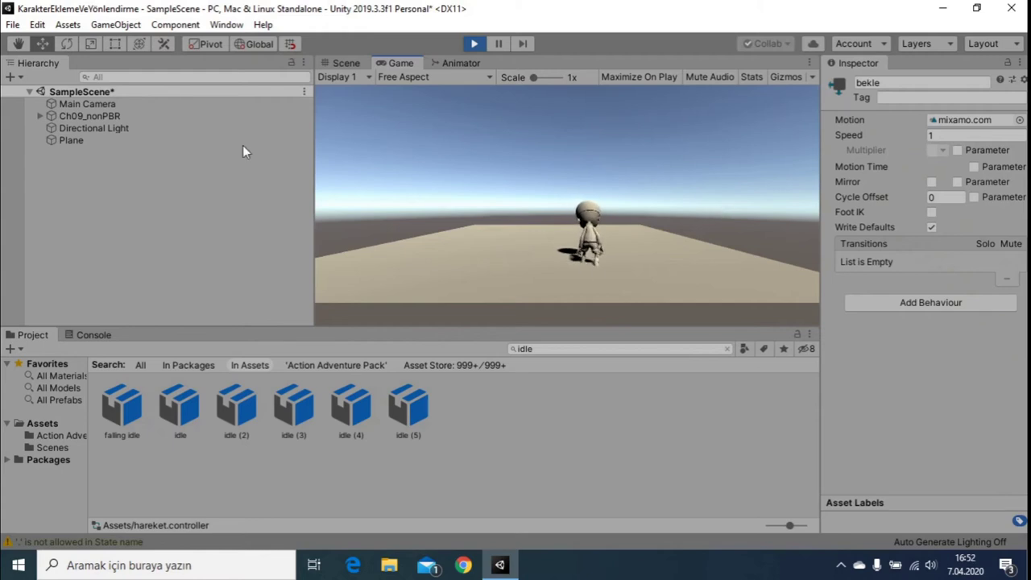
Select Ch09_nonPBR during Play, try adjusting the controller Center Y, then stop Play.
{"action": "left_click", "coordinate": [103, 117]}
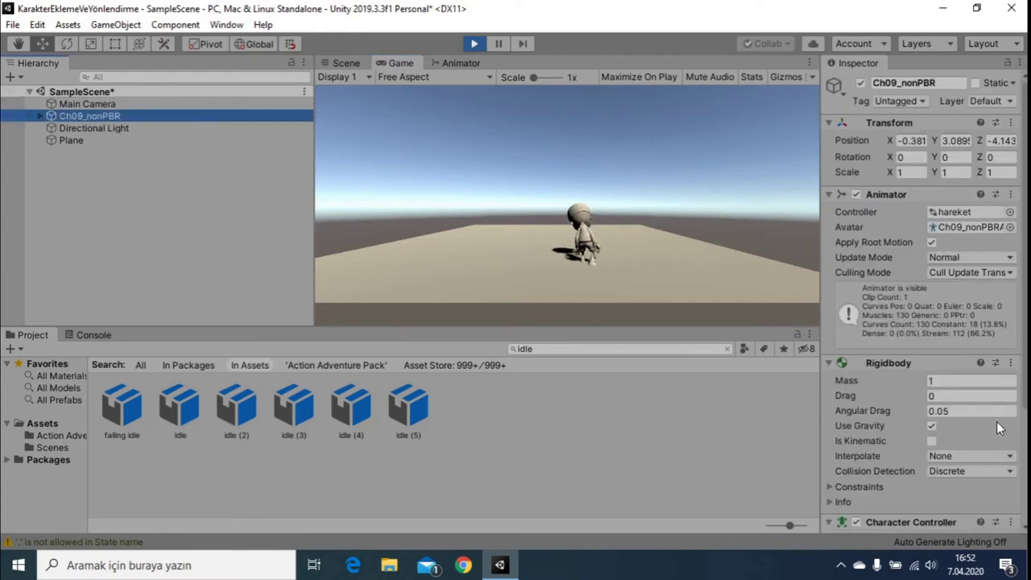
{"action": "scroll", "coordinate": [963, 367], "scroll_direction": "down", "scroll_amount": 5}
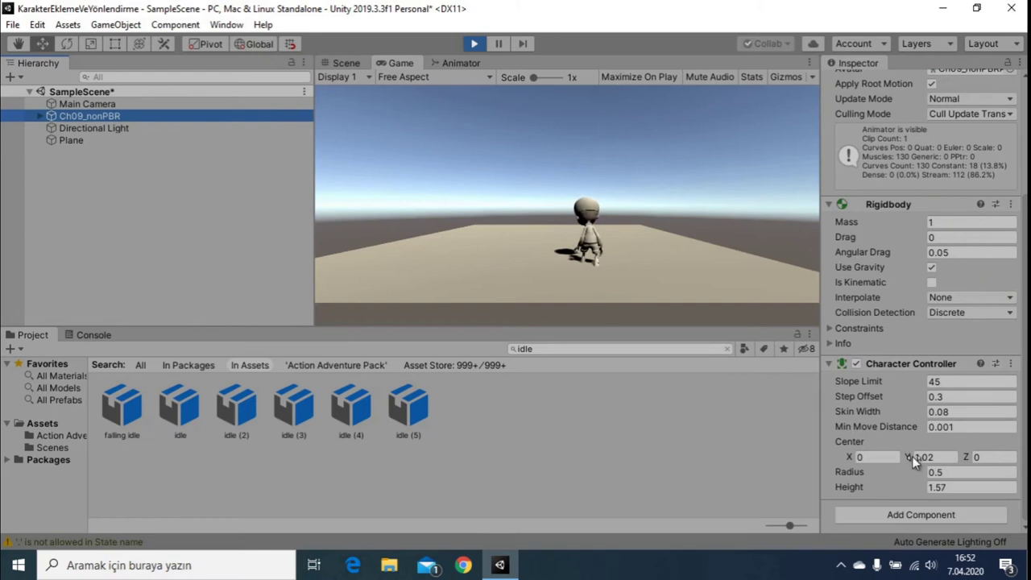
{"action": "left_click_drag", "start_coordinate": [911, 456], "coordinate": [911, 455]}
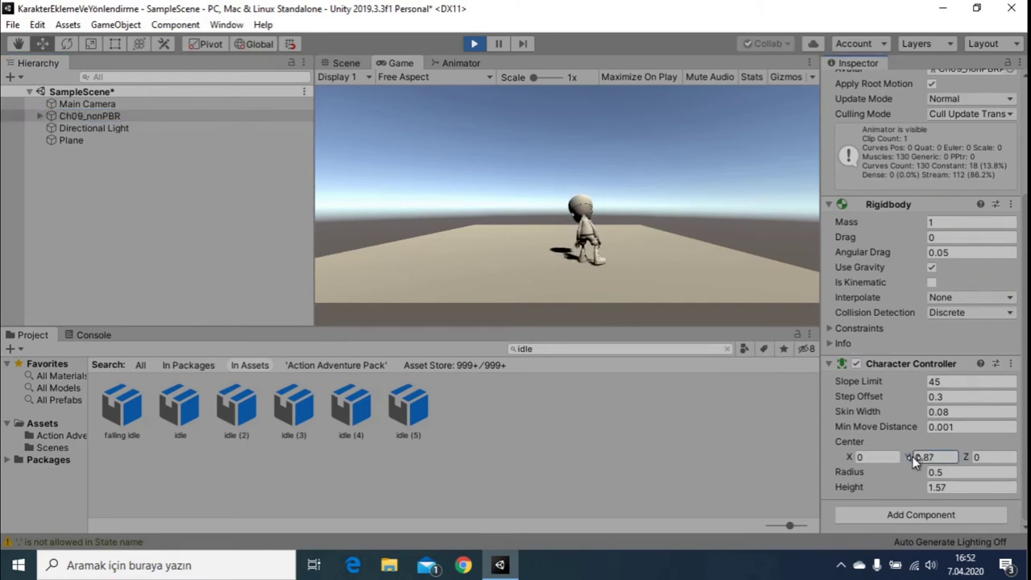
{"action": "double_click", "coordinate": [932, 458]}
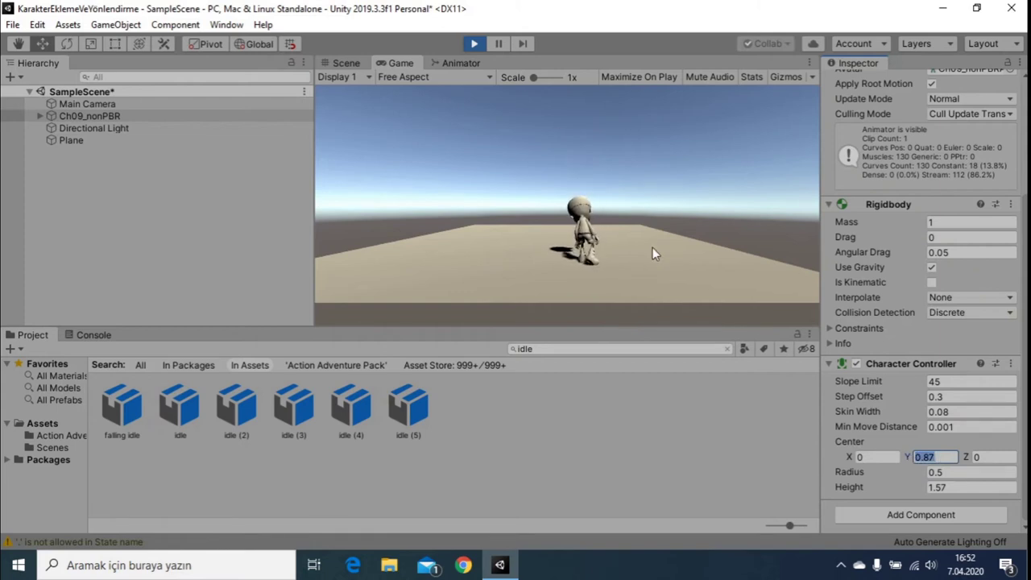
{"action": "left_click", "coordinate": [475, 46]}
Set Ch09_nonPBR's Character Controller Center Y to 0.87 and play the scene again.
{"action": "left_click", "coordinate": [155, 105]}
{"action": "left_click", "coordinate": [121, 116]}
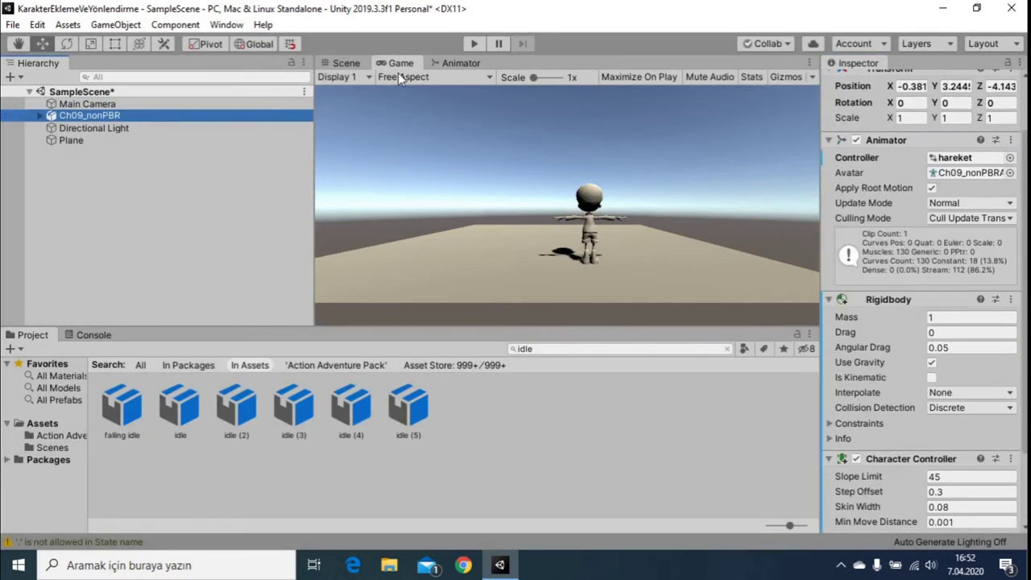
{"action": "scroll", "coordinate": [909, 436], "scroll_direction": "down", "scroll_amount": 3}
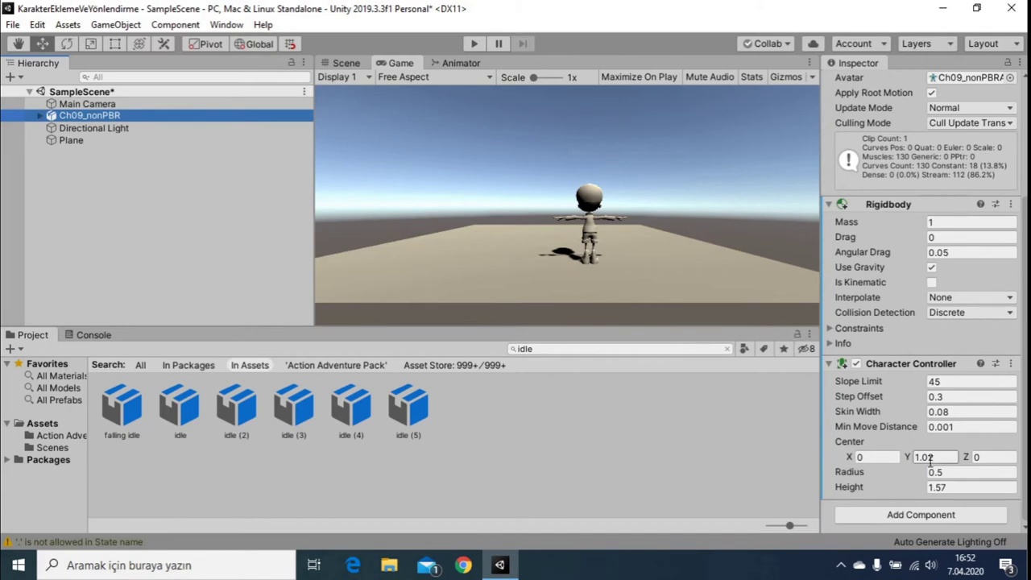
{"action": "left_click", "coordinate": [926, 457]}
{"action": "type", "text": "0.87"}
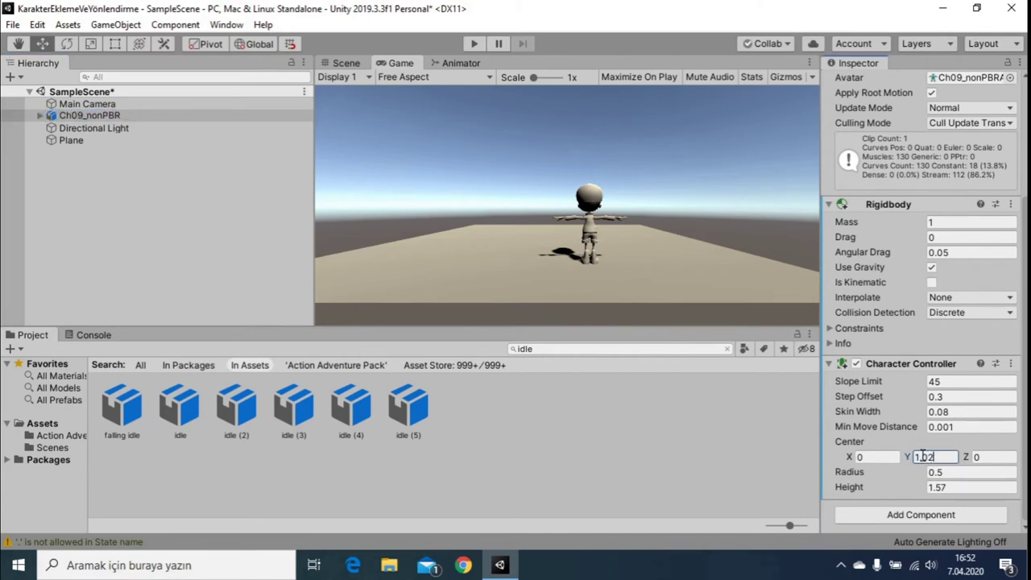
{"action": "key", "text": "Return"}
{"action": "left_click", "coordinate": [934, 457]}
{"action": "left_click", "coordinate": [471, 43]}
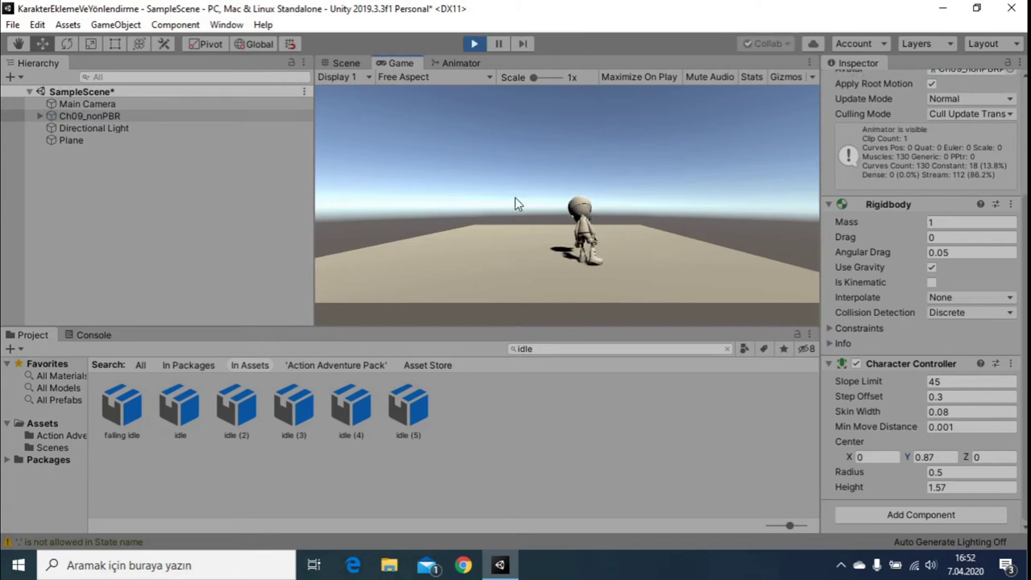
Stop Play, find the walking asset, and set its rig avatar source to Ch09_nonPBRAvatar.
{"action": "left_click", "coordinate": [474, 43]}
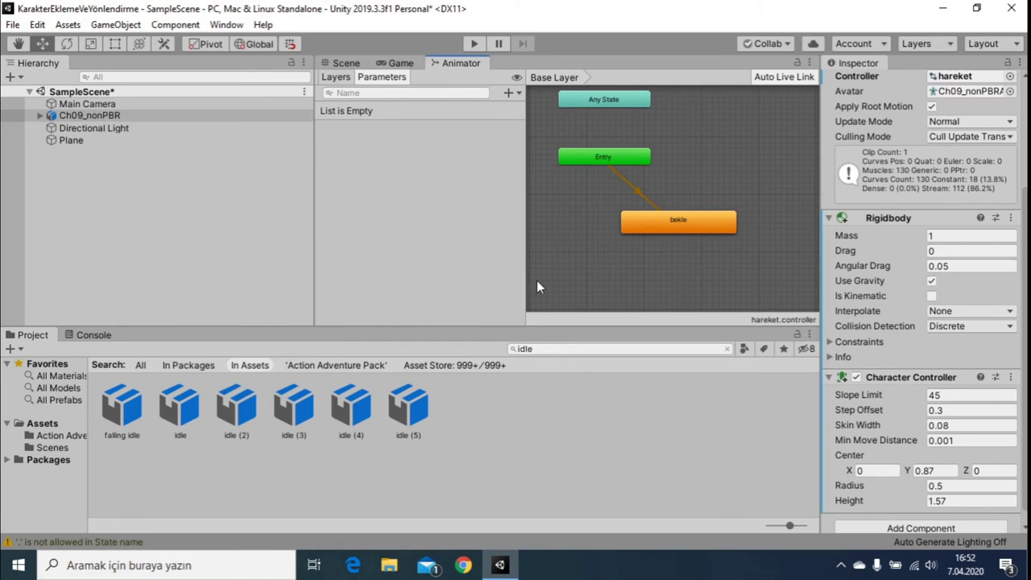
{"action": "left_click", "coordinate": [541, 349]}
{"action": "type", "text": "walk"}
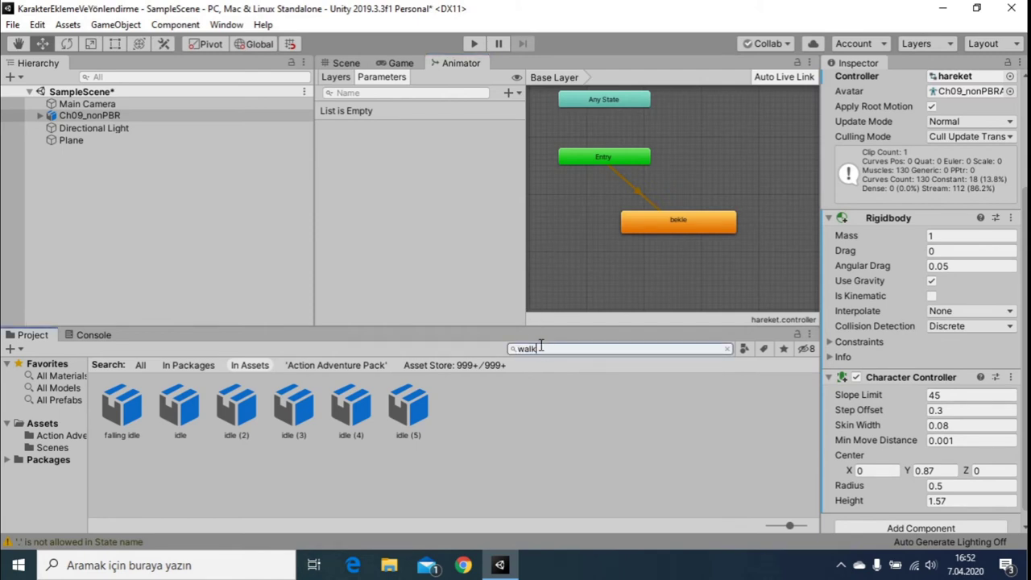
{"action": "left_click", "coordinate": [125, 410]}
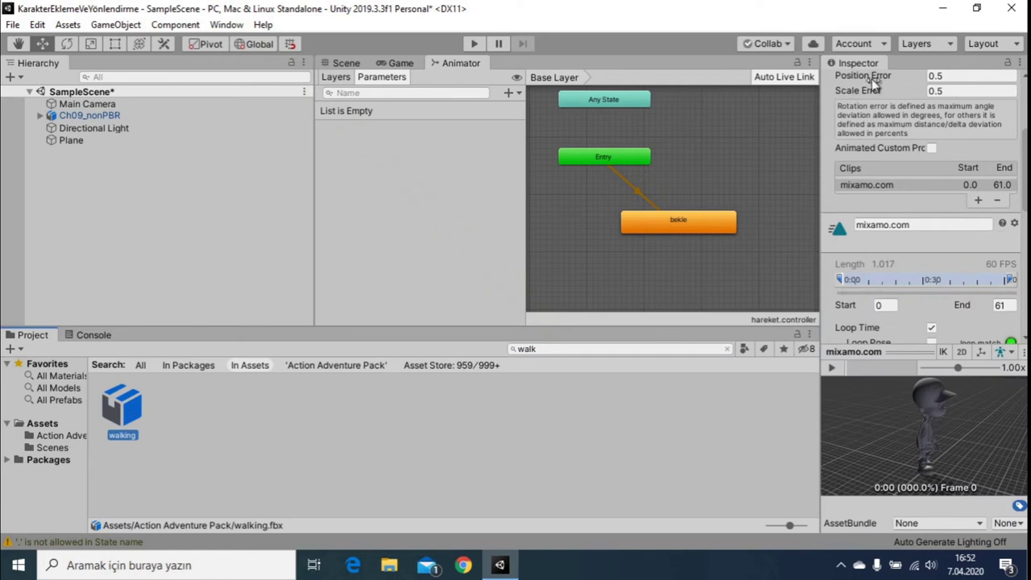
{"action": "scroll", "coordinate": [907, 124], "scroll_direction": "down", "scroll_amount": 3}
{"action": "scroll", "coordinate": [908, 123], "scroll_direction": "up", "scroll_amount": 10}
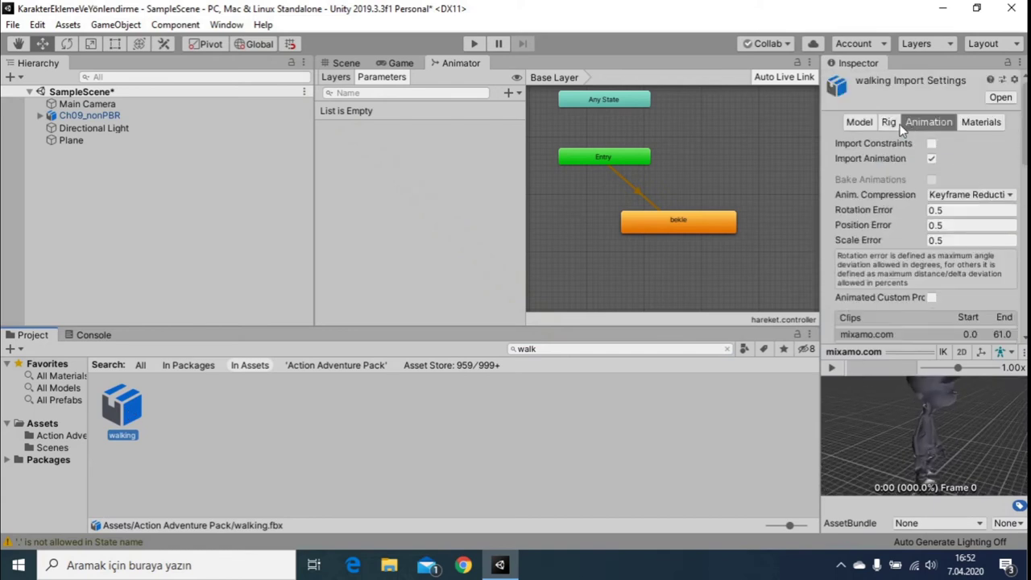
{"action": "left_click", "coordinate": [894, 123]}
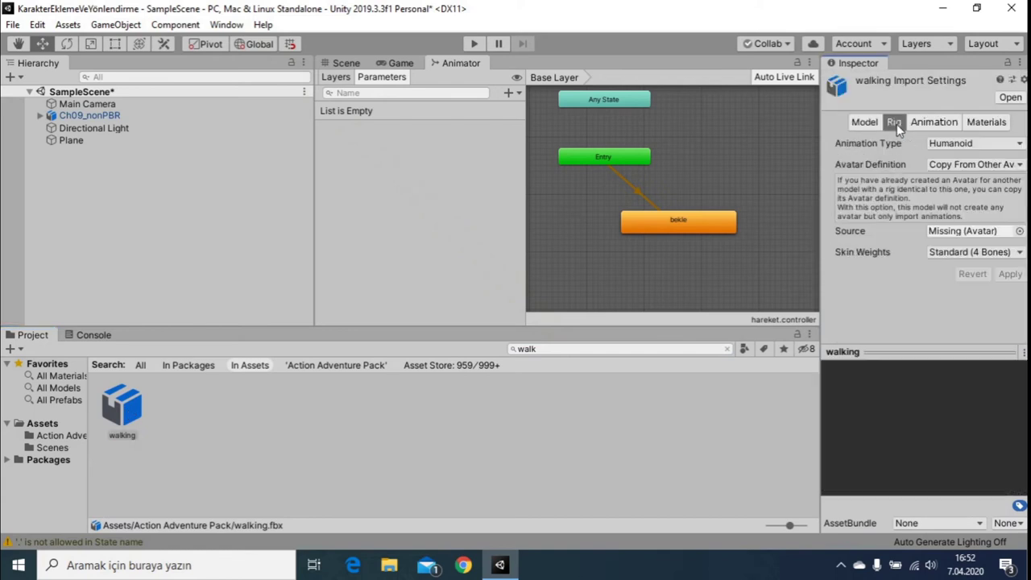
{"action": "left_click", "coordinate": [1019, 231]}
{"action": "double_click", "coordinate": [110, 77]}
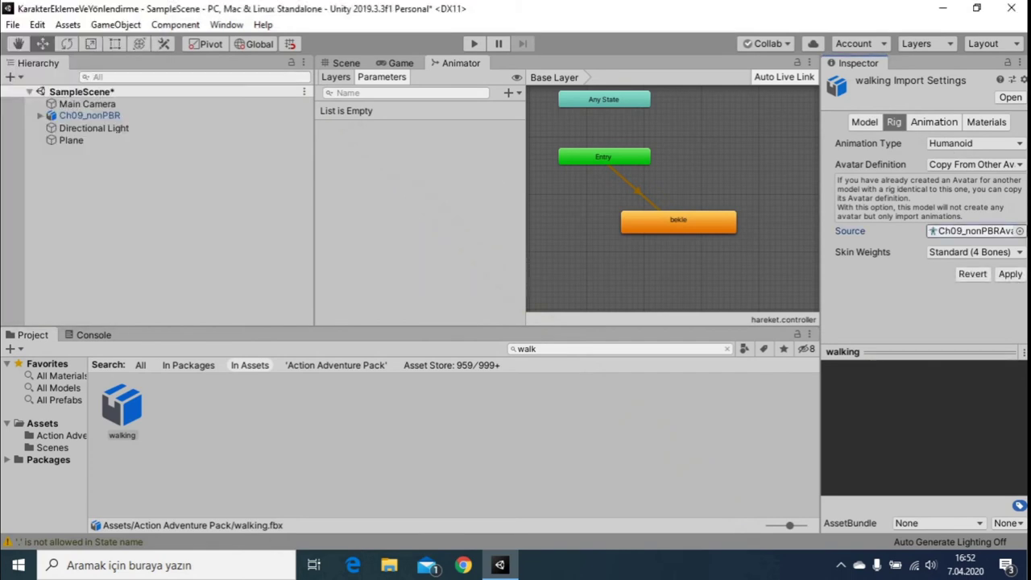
{"action": "left_click", "coordinate": [1016, 275]}
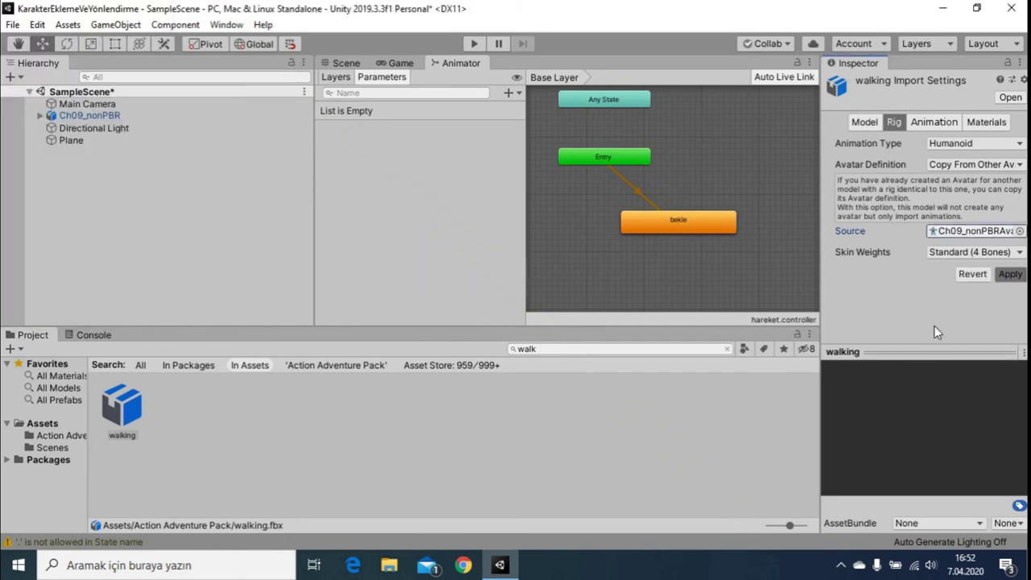
Play and pause the walking clip's animation preview.
{"action": "left_click", "coordinate": [930, 123]}
{"action": "left_click", "coordinate": [830, 367]}
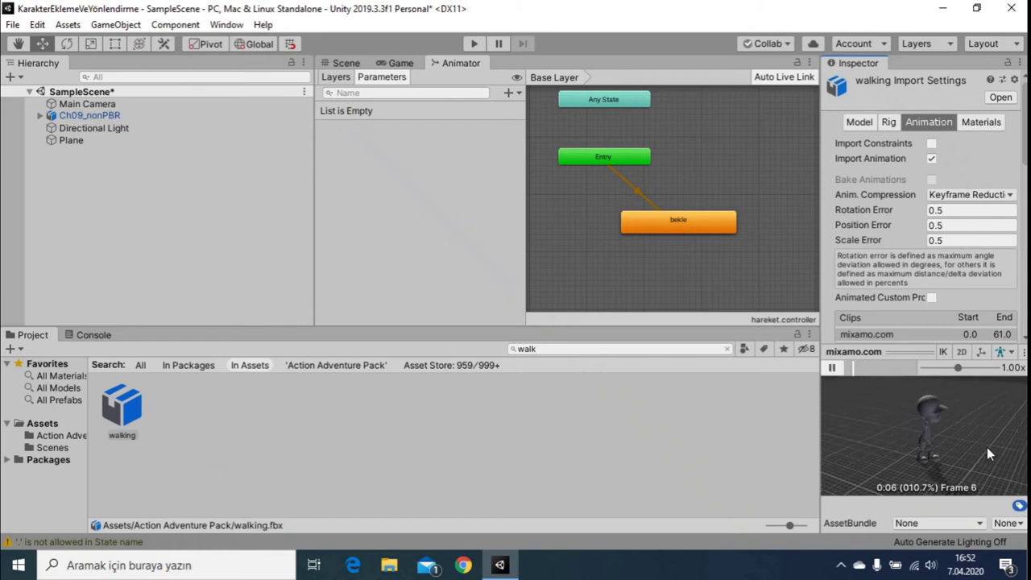
{"action": "left_click", "coordinate": [831, 368]}
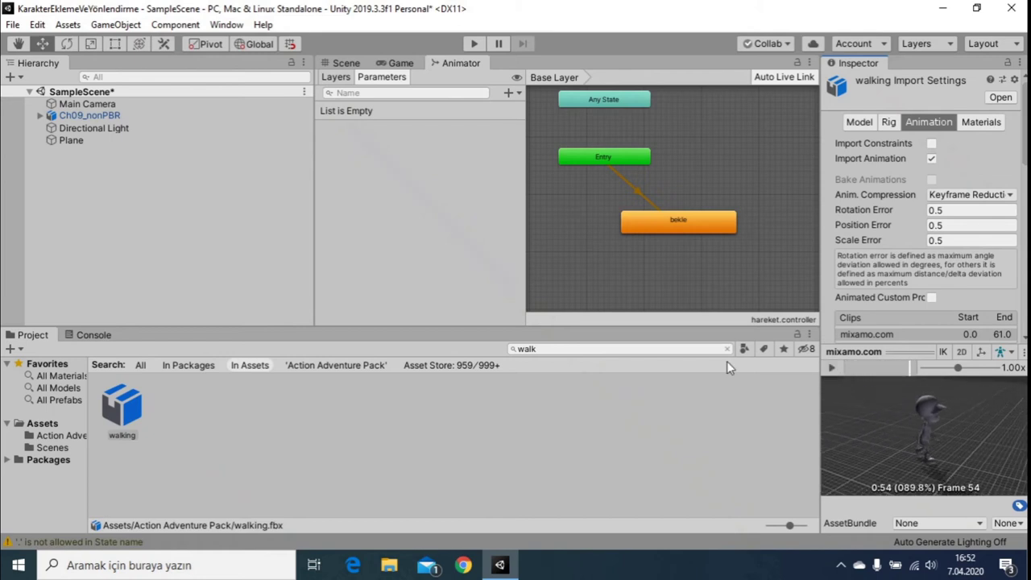
Add the walking clip to the Animator graph as a state named yürü.
{"action": "left_click_drag", "start_coordinate": [124, 412], "coordinate": [675, 282]}
{"action": "left_click", "coordinate": [685, 287]}
{"action": "double_click", "coordinate": [917, 86]}
{"action": "type", "text": "yürü"}
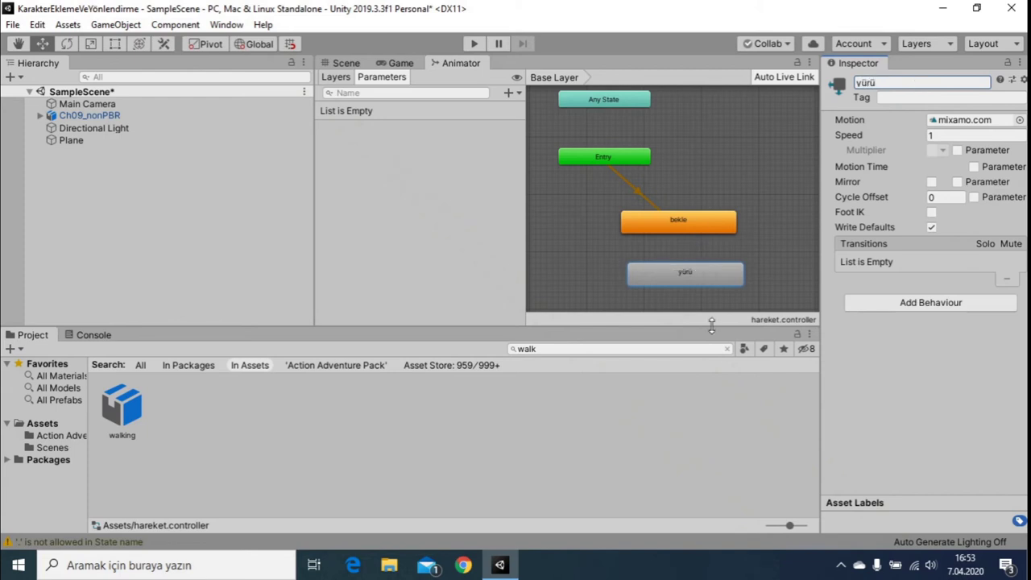
{"action": "key", "text": "Return"}
Make a transition from bekle to yürü and run the scene.
{"action": "middle_click_drag", "start_coordinate": [659, 231], "coordinate": [625, 221]}
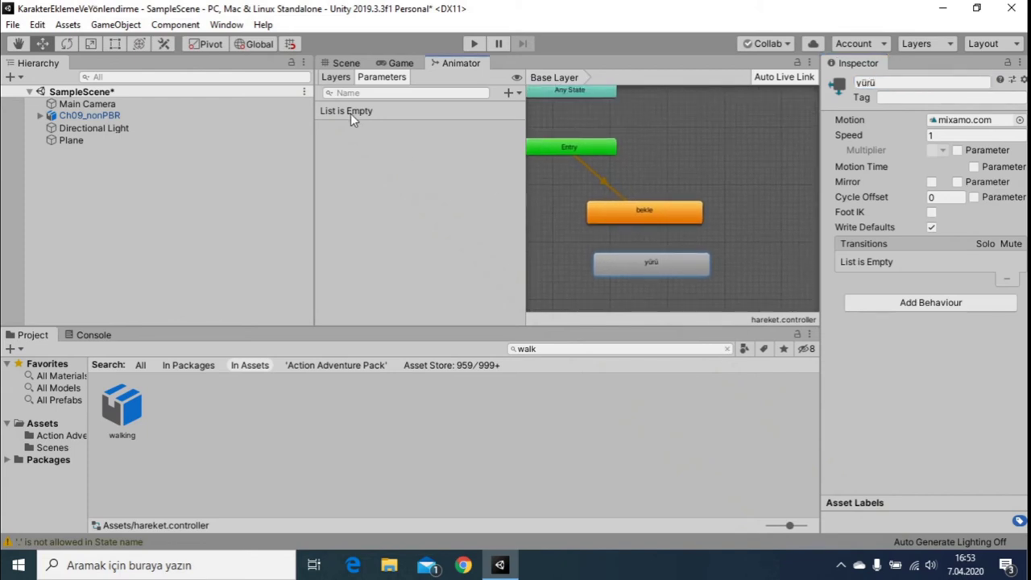
{"action": "right_click", "coordinate": [642, 219]}
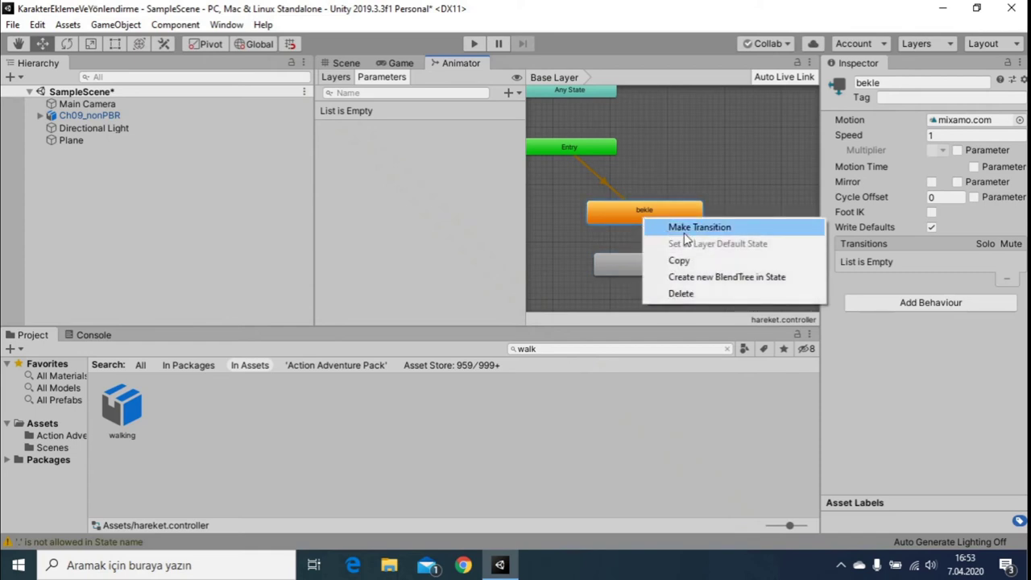
{"action": "left_click", "coordinate": [636, 226]}
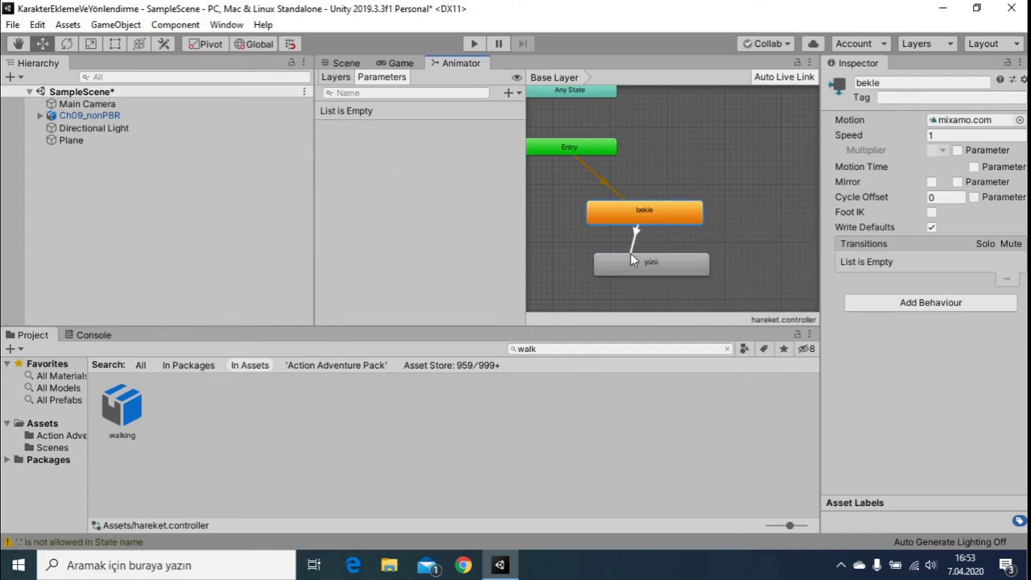
{"action": "left_click", "coordinate": [643, 264]}
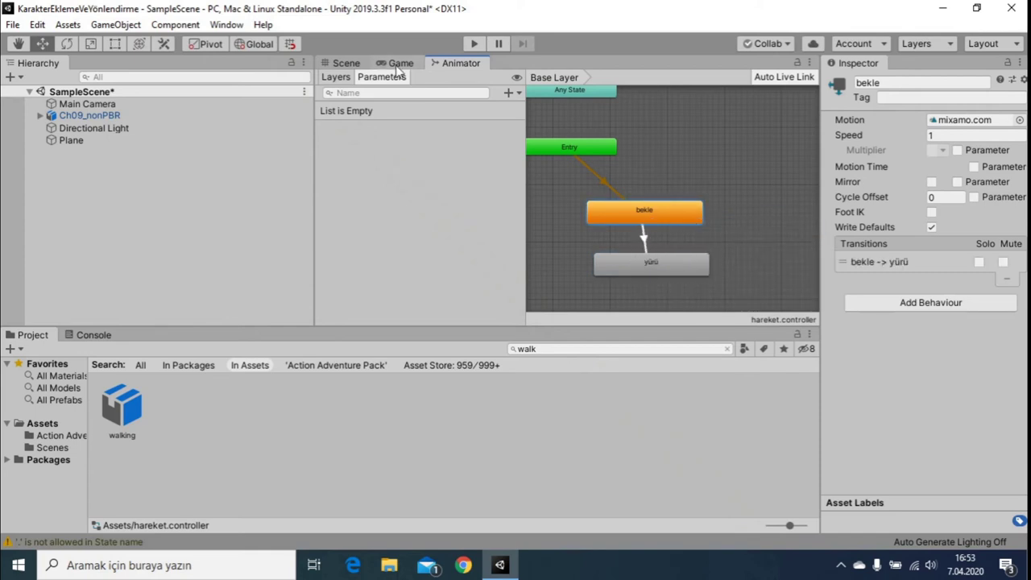
{"action": "left_click", "coordinate": [472, 43]}
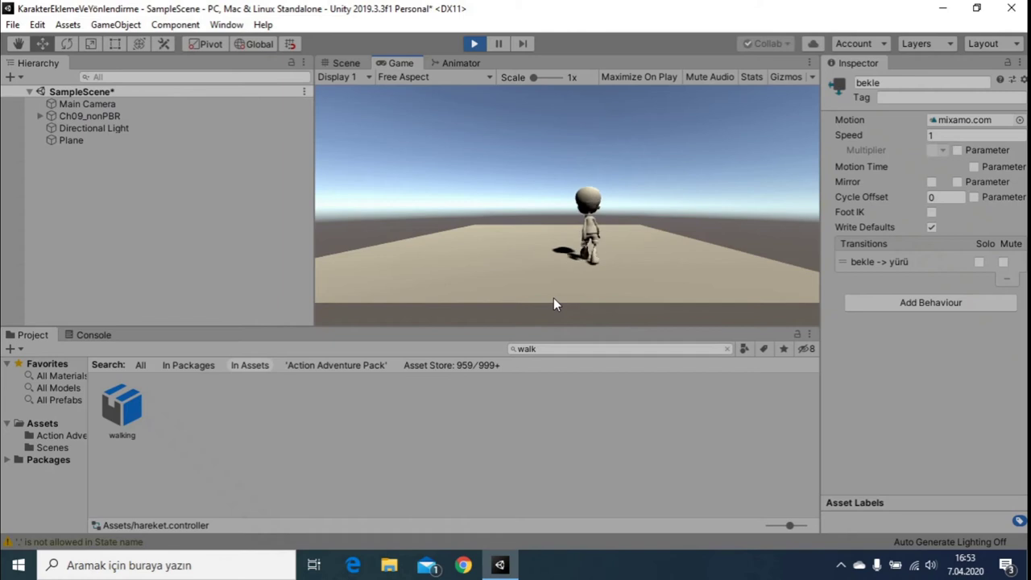
Dock the Animator in the bottom panel beside Console, stop the game, and return to Project.
{"action": "left_click", "coordinate": [456, 63]}
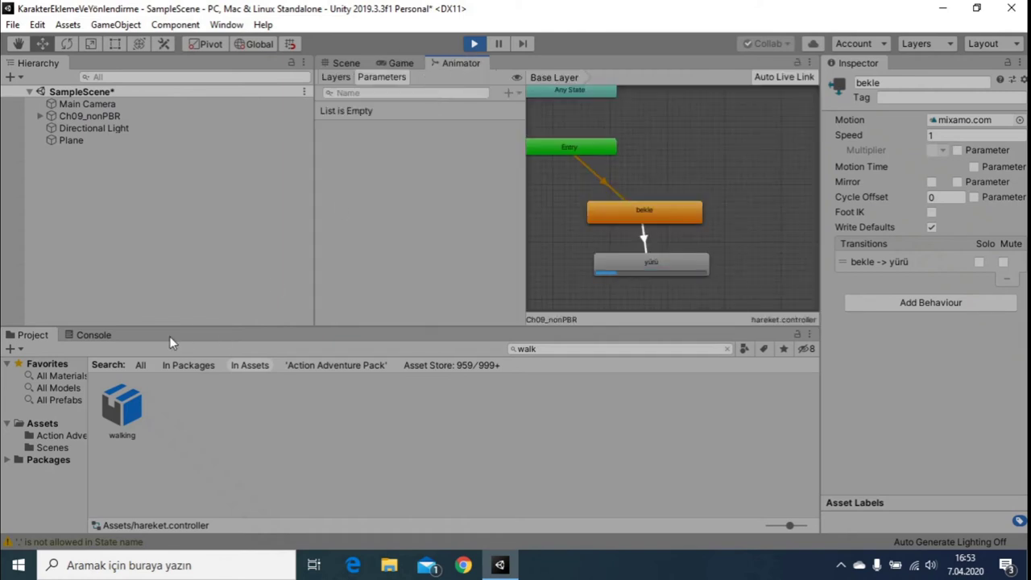
{"action": "left_click_drag", "start_coordinate": [458, 62], "coordinate": [135, 336]}
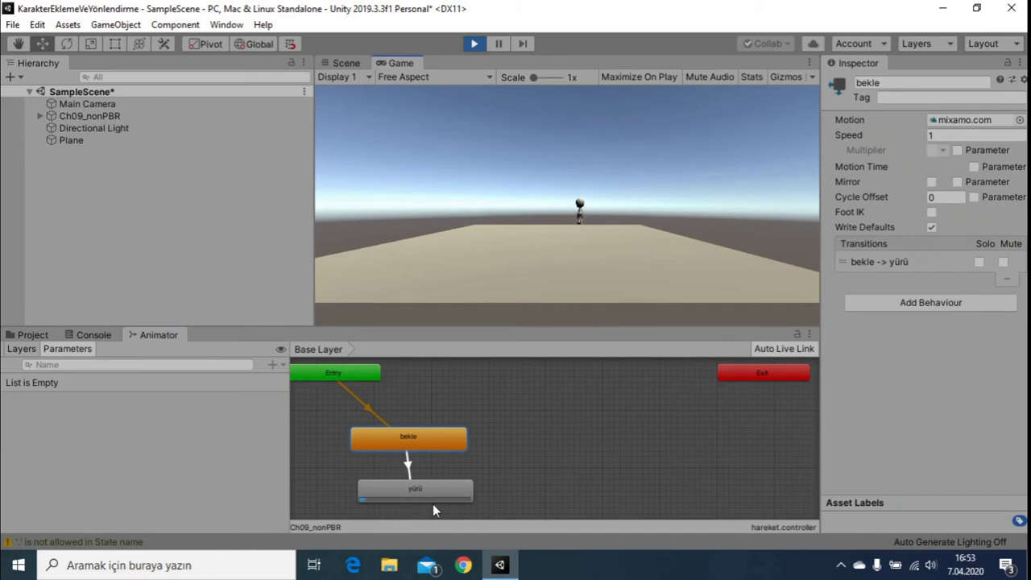
{"action": "left_click", "coordinate": [474, 44]}
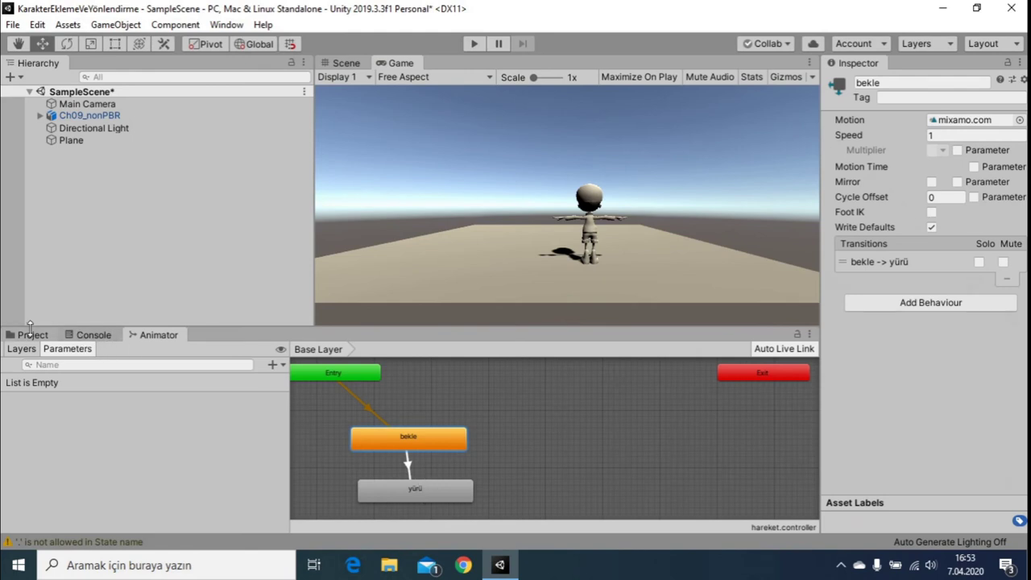
{"action": "left_click", "coordinate": [33, 334]}
Enable Loop Time on the walking clip, then play the game while watching the Animator.
{"action": "left_click", "coordinate": [133, 405]}
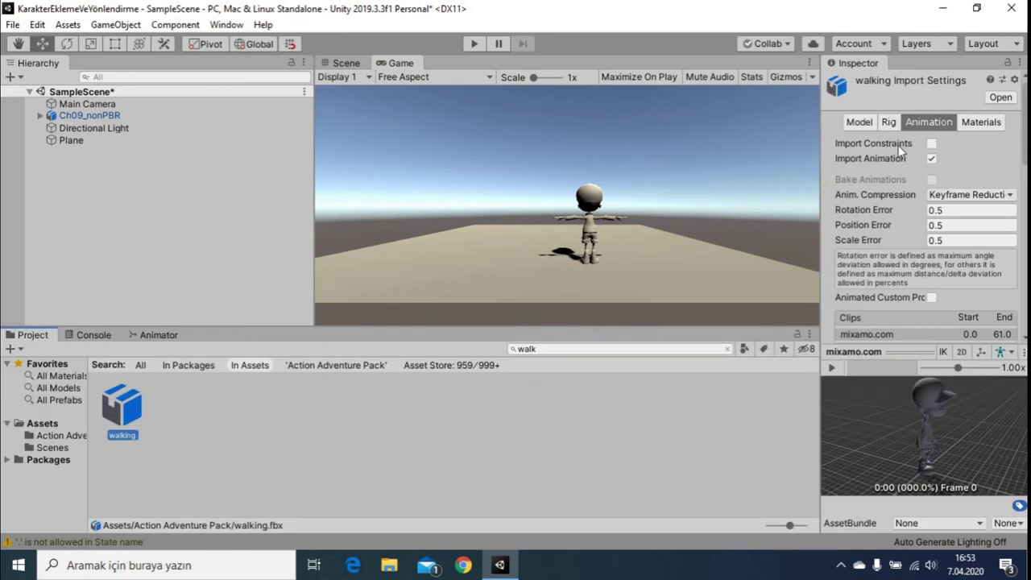
{"action": "scroll", "coordinate": [943, 200], "scroll_direction": "down", "scroll_amount": 5}
{"action": "scroll", "coordinate": [944, 200], "scroll_direction": "down", "scroll_amount": 4}
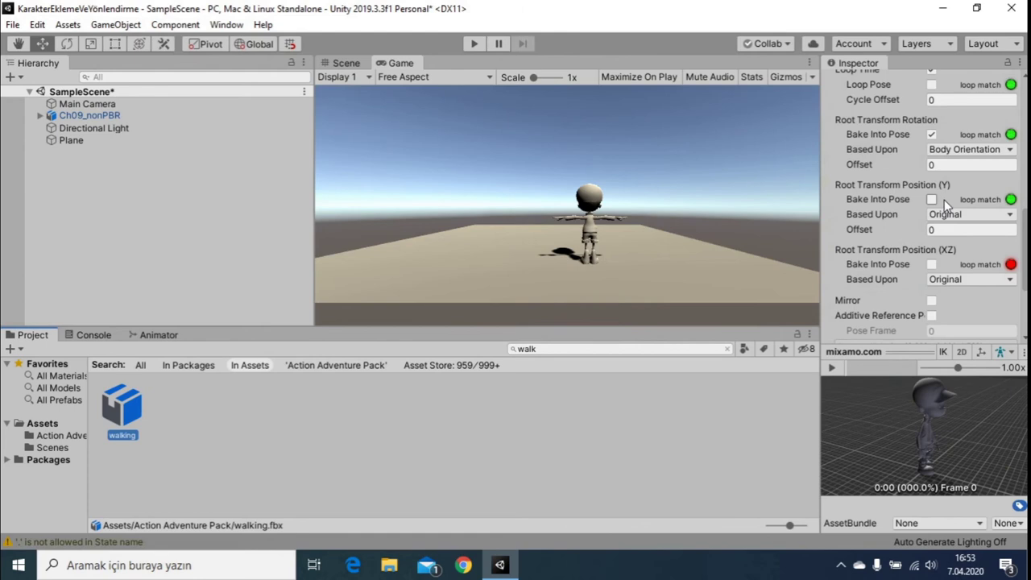
{"action": "scroll", "coordinate": [944, 200], "scroll_direction": "up", "scroll_amount": 3}
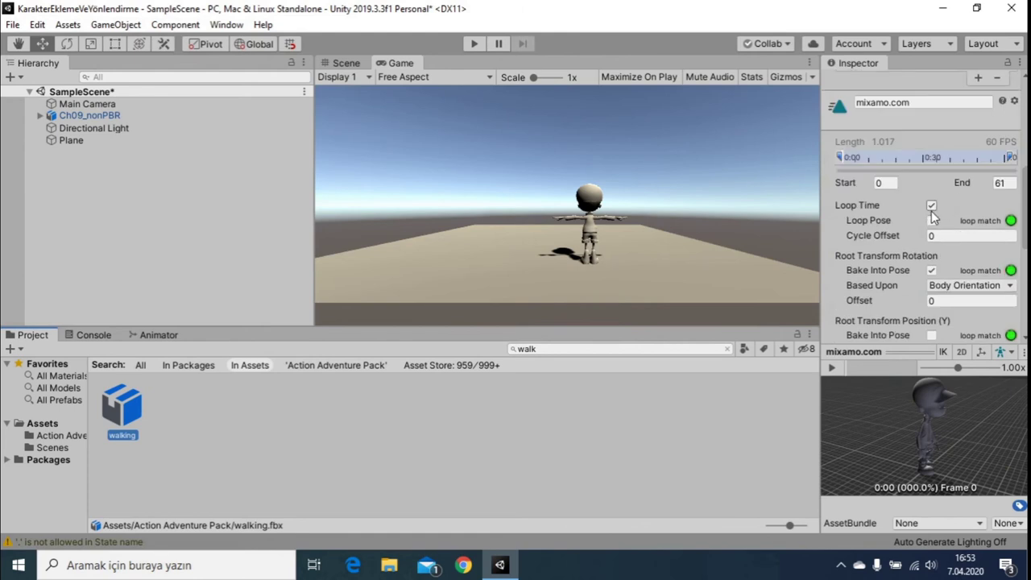
{"action": "left_click", "coordinate": [931, 206]}
{"action": "scroll", "coordinate": [952, 262], "scroll_direction": "down", "scroll_amount": 5}
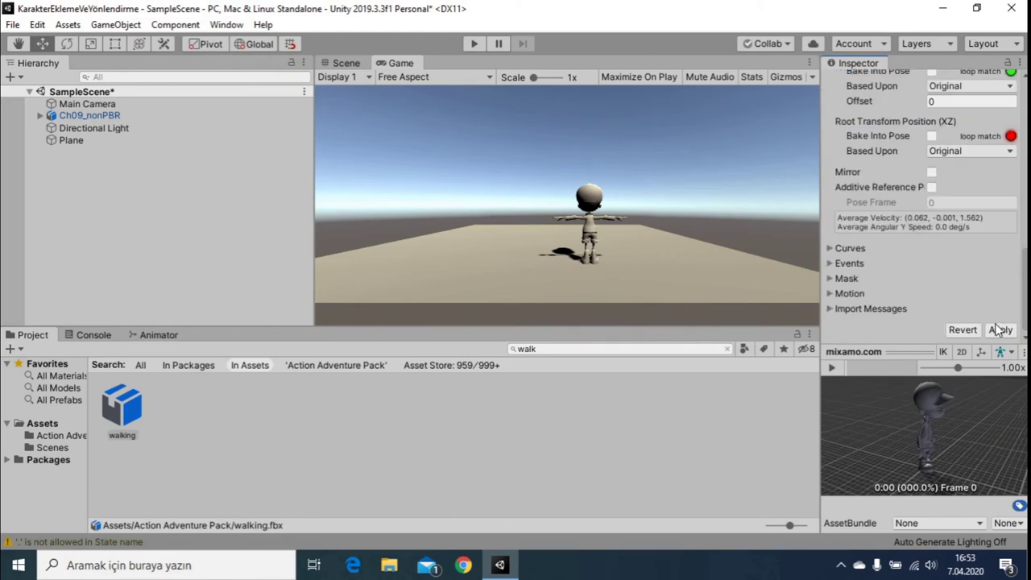
{"action": "left_click", "coordinate": [472, 43]}
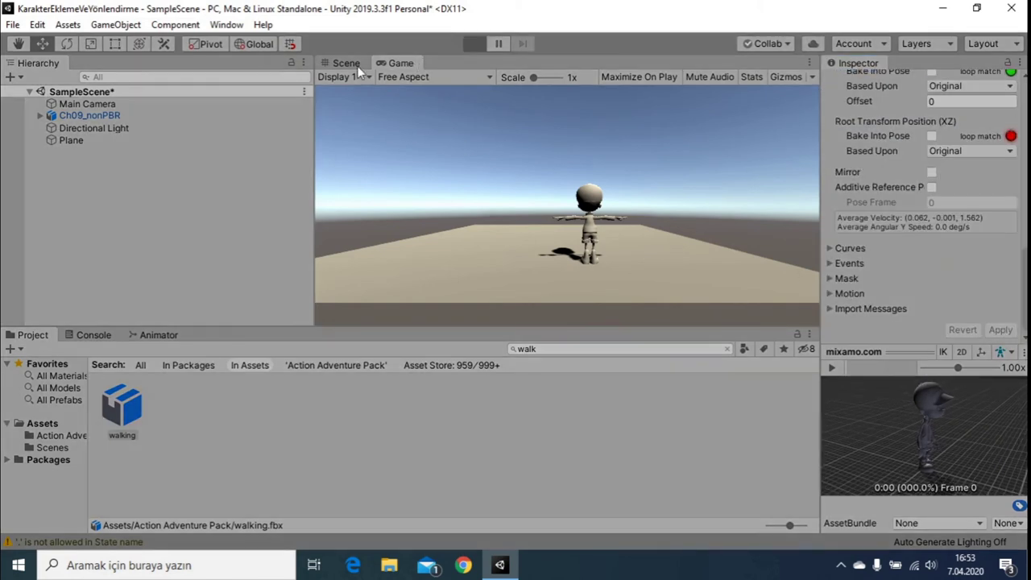
{"action": "left_click", "coordinate": [172, 335]}
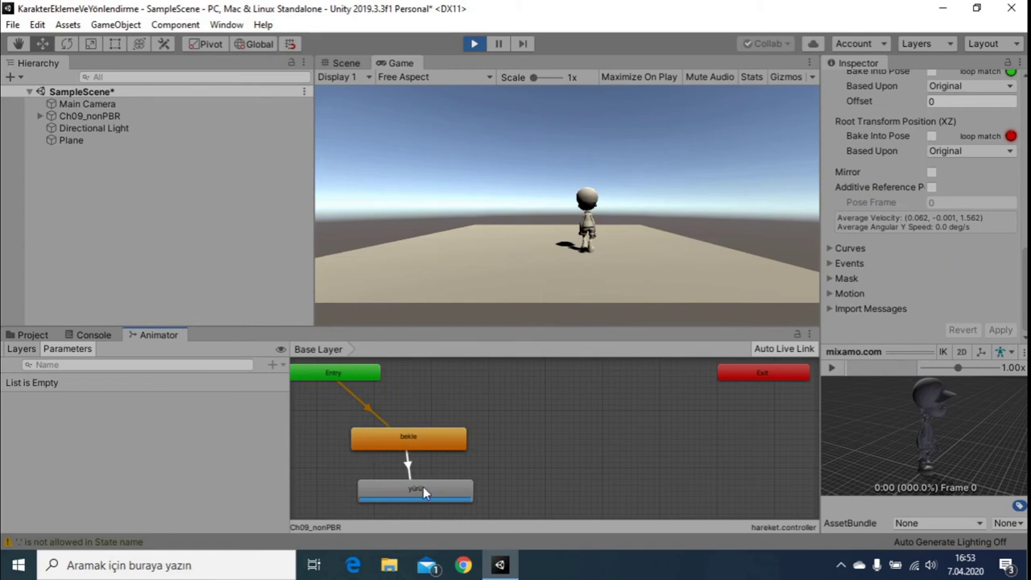
Stop Play, add a transition from yürü back to bekle, and play again.
{"action": "left_click", "coordinate": [473, 45]}
{"action": "right_click", "coordinate": [443, 489]}
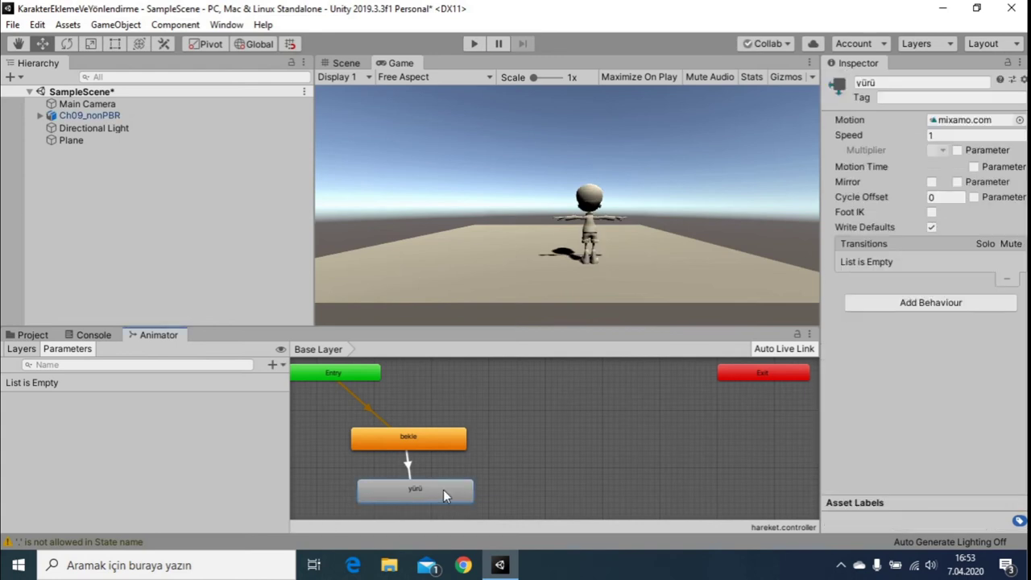
{"action": "left_click", "coordinate": [483, 410]}
{"action": "left_click", "coordinate": [421, 444]}
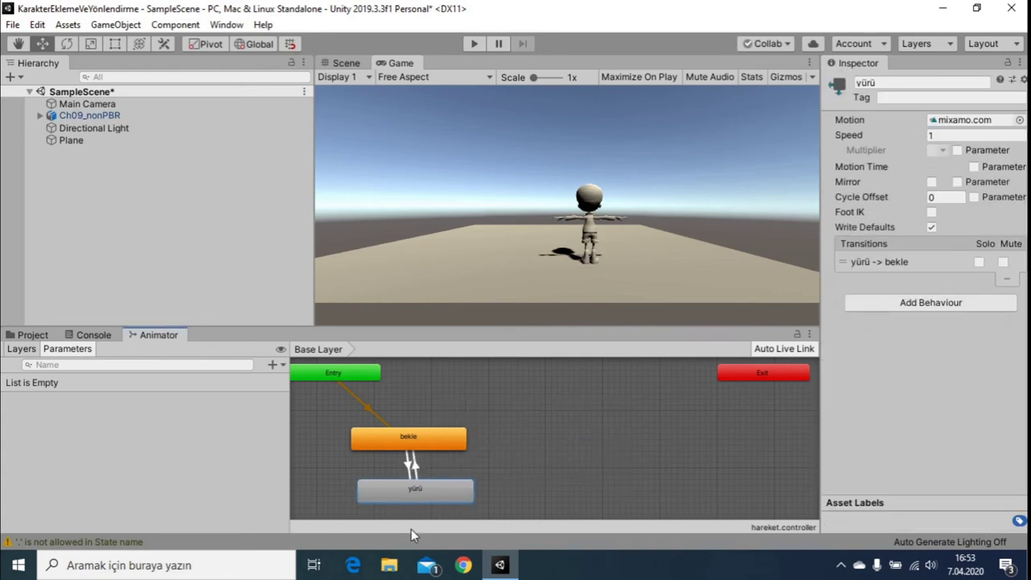
{"action": "left_click", "coordinate": [475, 45]}
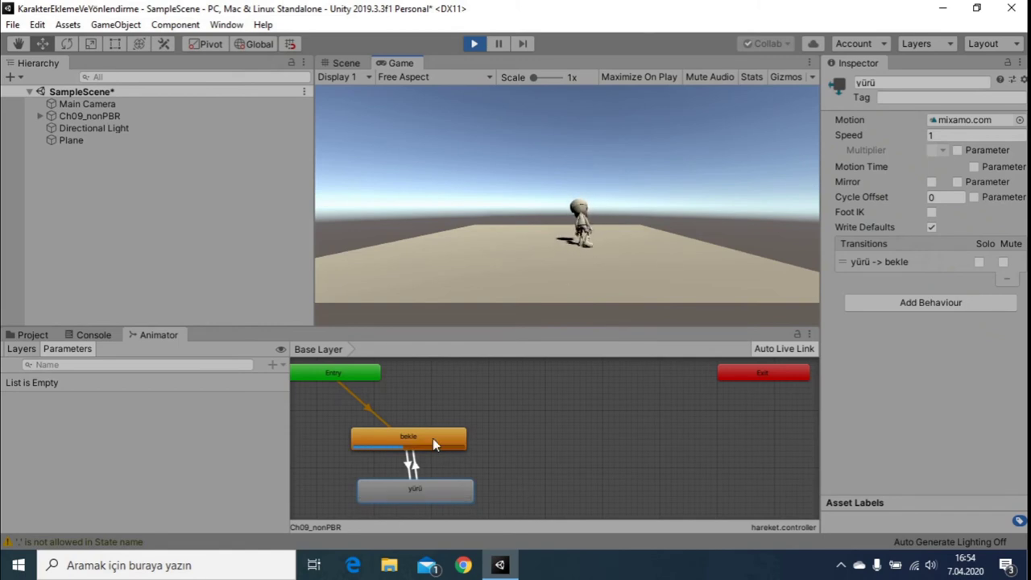
Exit Play mode after watching the character cycle between walking and idle.
{"action": "left_click", "coordinate": [474, 43]}
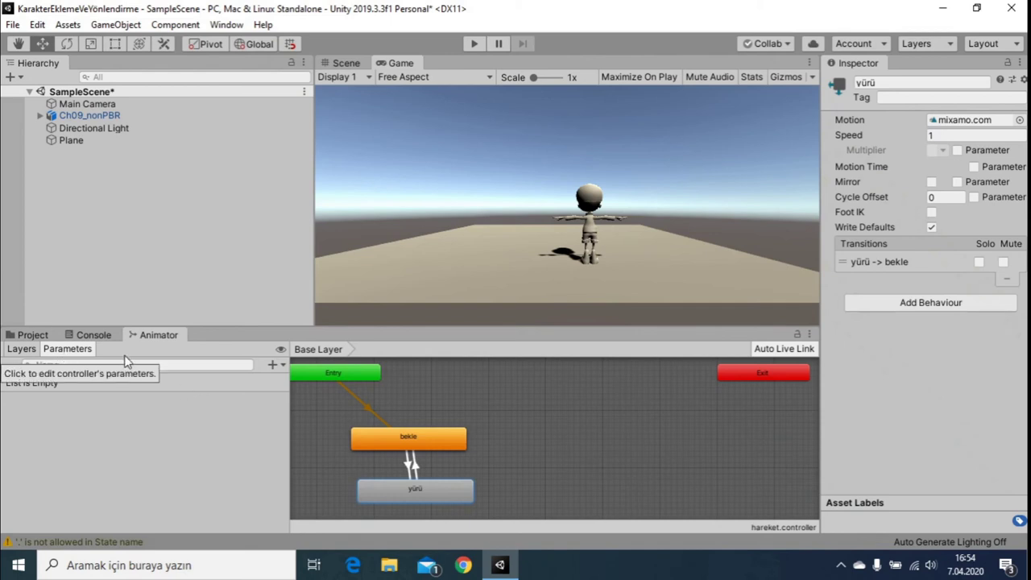
Add an Int Animator parameter named hareket, then select Ch09_nonPBR in the Hierarchy.
{"action": "left_click", "coordinate": [275, 364]}
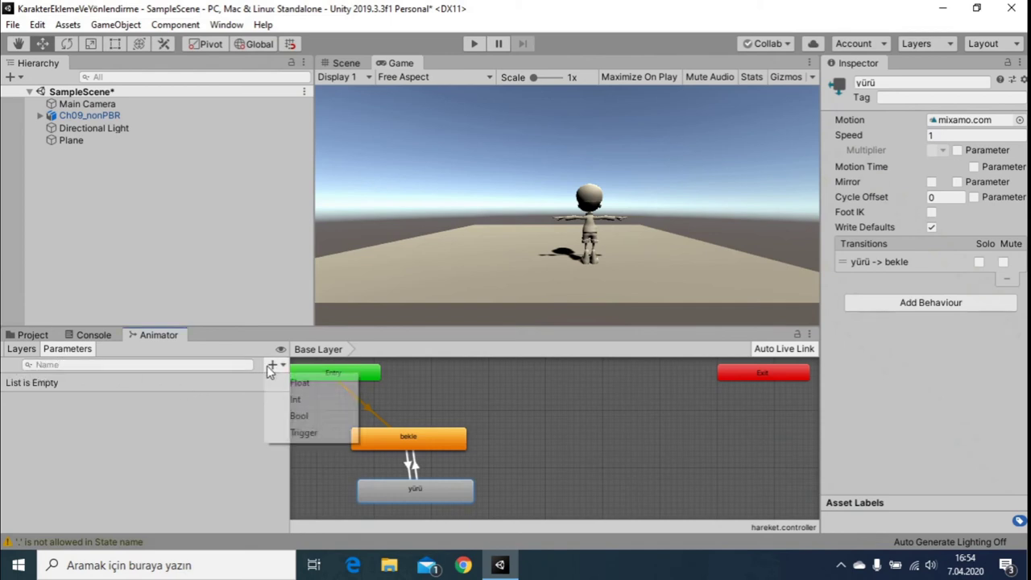
{"action": "left_click", "coordinate": [299, 399]}
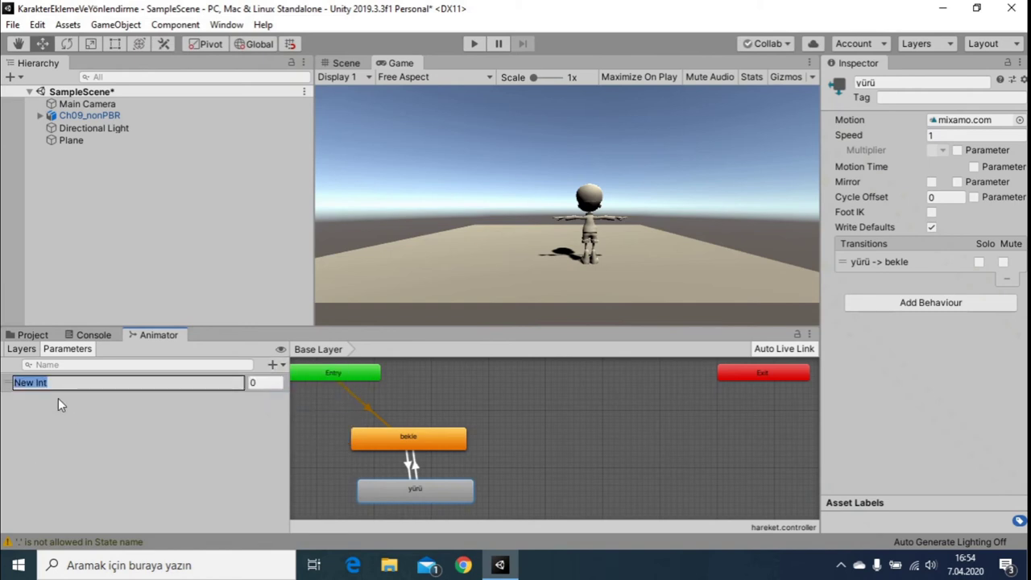
{"action": "type", "text": "hare"}
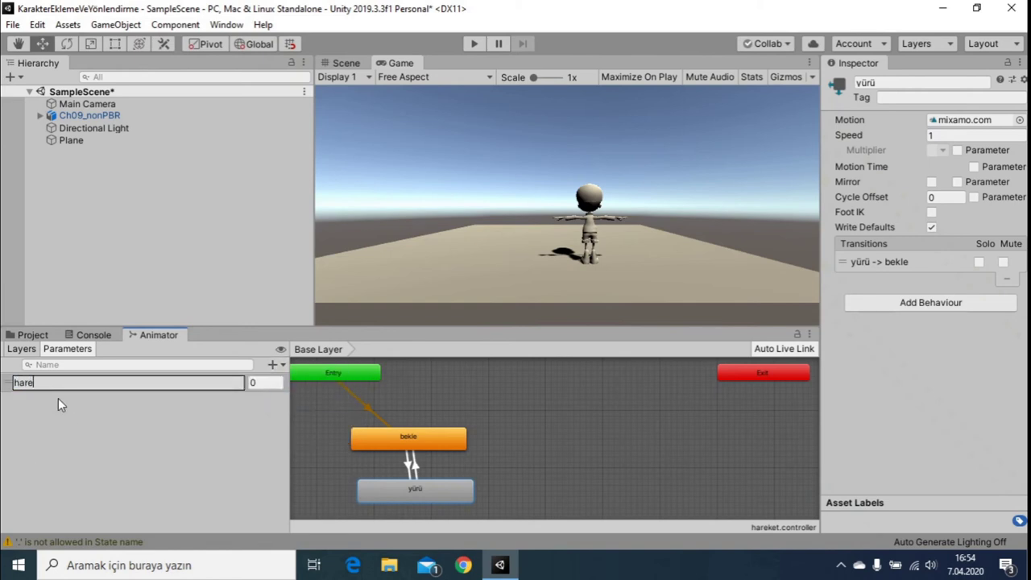
{"action": "key", "text": "ctrl+a"}
{"action": "type", "text": "her"}
{"action": "key", "text": "ctrl+a"}
{"action": "type", "text": "hareket"}
{"action": "key", "text": "Return"}
{"action": "left_click", "coordinate": [113, 115]}
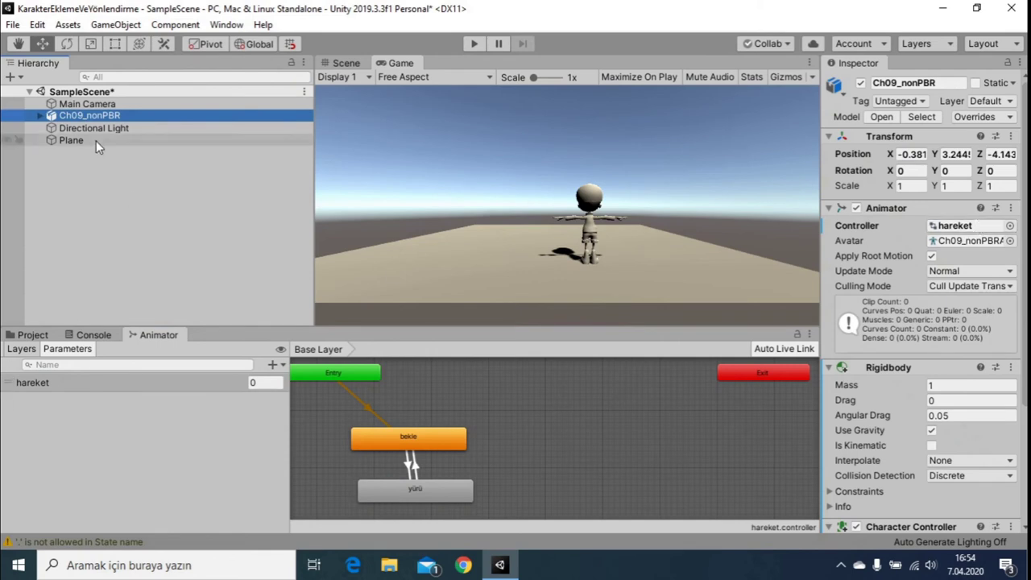
Give the bekle-to-yürü transition a condition requiring hareket Equals 1.
{"action": "left_click", "coordinate": [97, 384]}
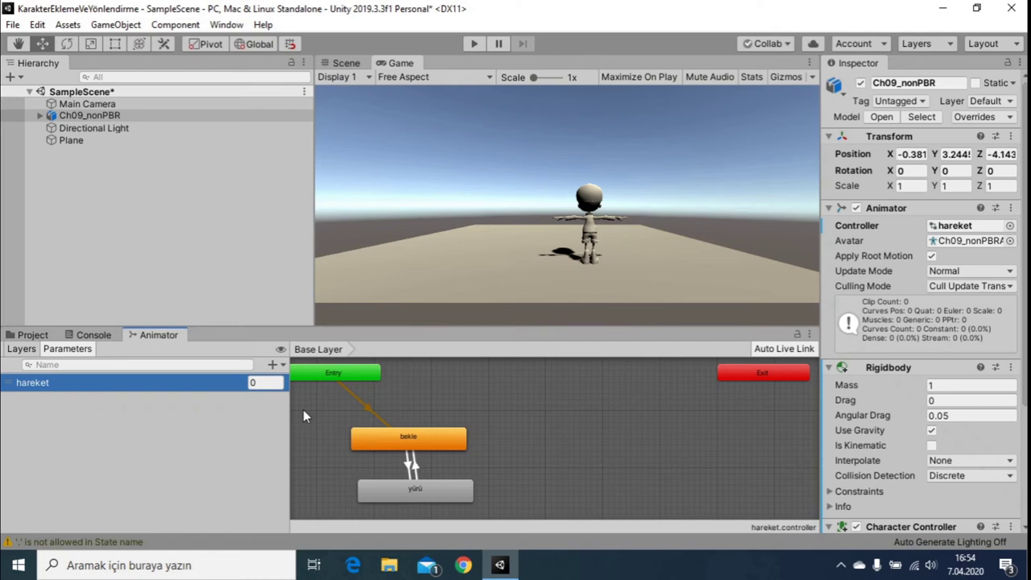
{"action": "left_click", "coordinate": [256, 382]}
{"action": "left_click", "coordinate": [385, 457]}
{"action": "left_click", "coordinate": [410, 468]}
{"action": "left_click_drag", "start_coordinate": [911, 316], "coordinate": [916, 317]}
{"action": "scroll", "coordinate": [966, 241], "scroll_direction": "down", "scroll_amount": 3}
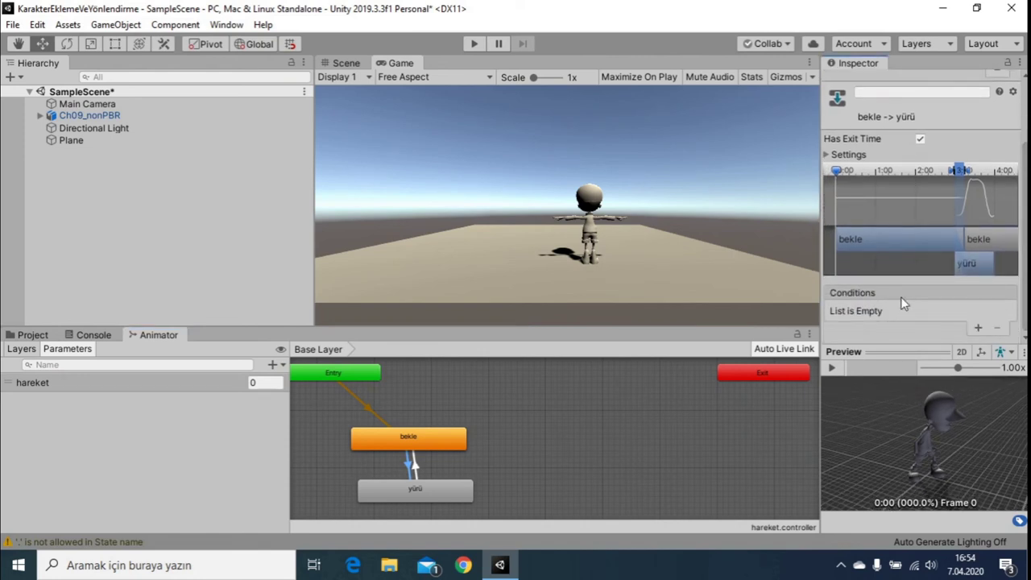
{"action": "left_click", "coordinate": [974, 327]}
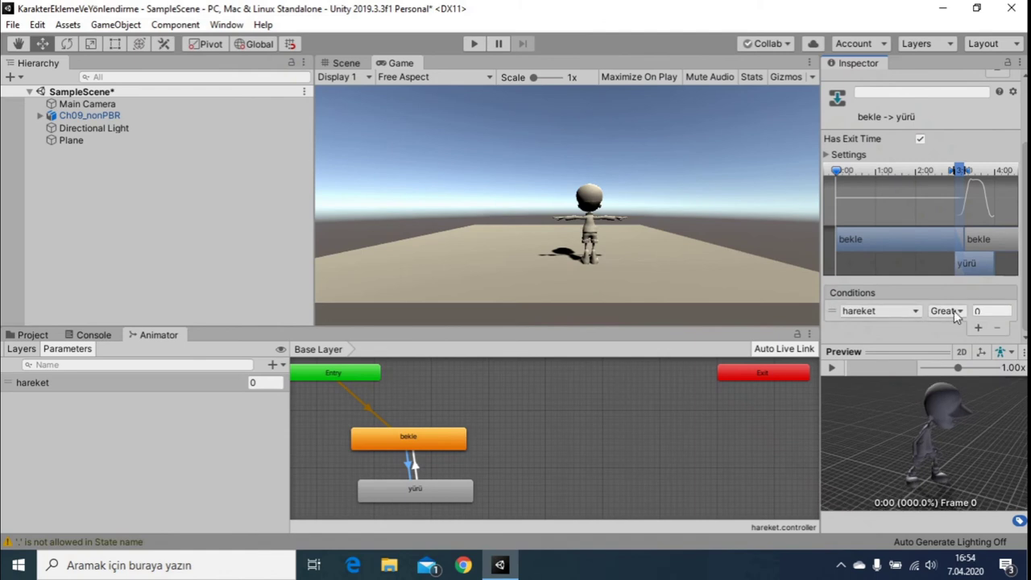
{"action": "left_click", "coordinate": [953, 312]}
{"action": "left_click", "coordinate": [960, 359]}
{"action": "left_click", "coordinate": [987, 310]}
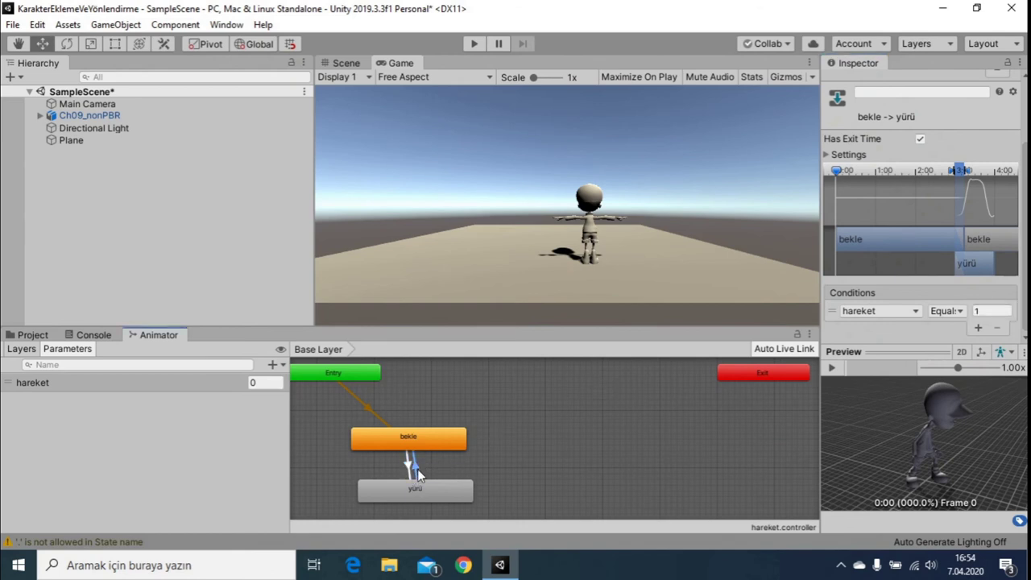
Give the yürü-to-bekle transition a hareket Equals 0 condition, then set hareket to 1.
{"action": "left_click", "coordinate": [415, 464]}
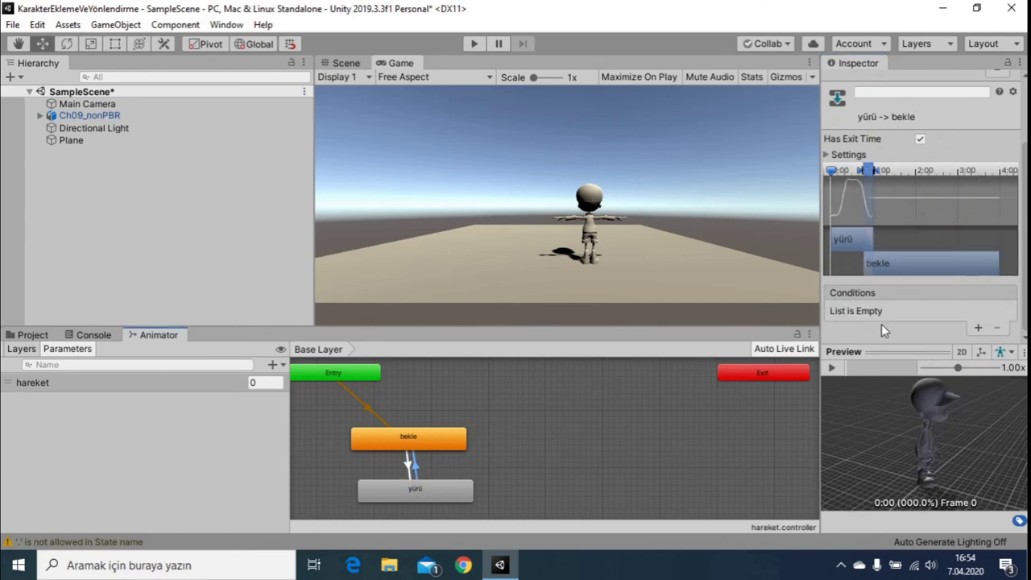
{"action": "left_click", "coordinate": [977, 328]}
{"action": "left_click", "coordinate": [940, 314]}
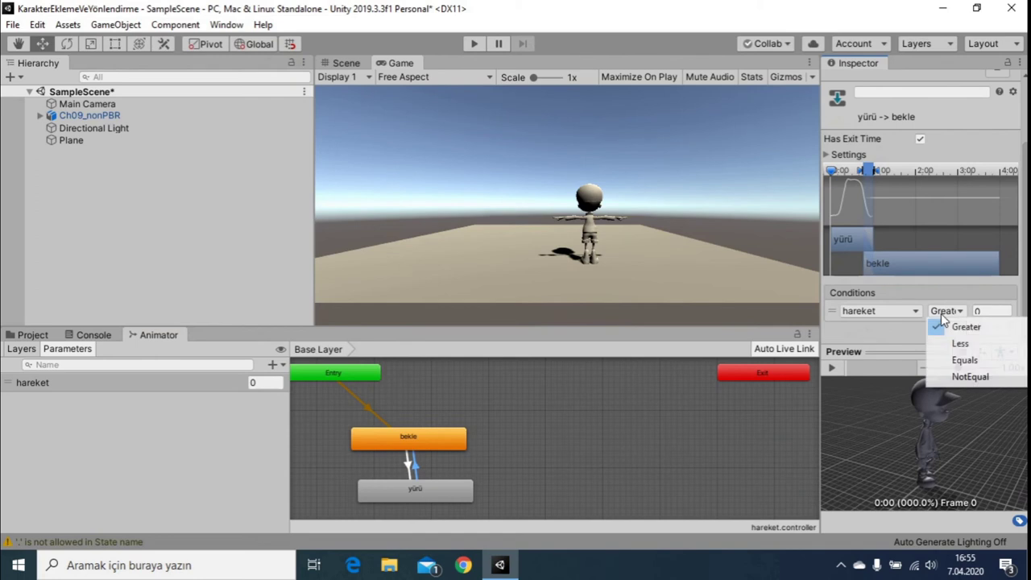
{"action": "left_click", "coordinate": [962, 360]}
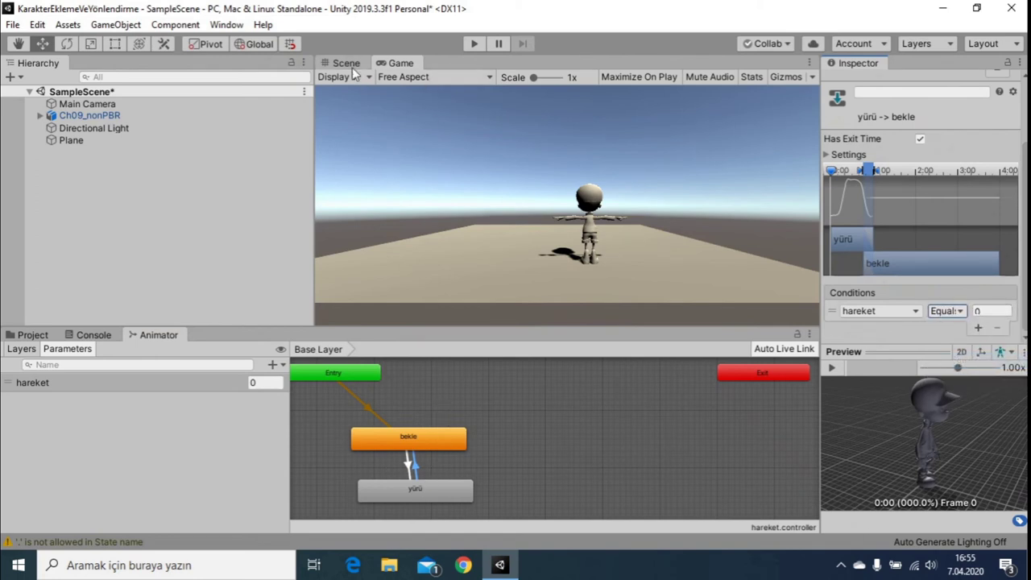
{"action": "left_click", "coordinate": [259, 384]}
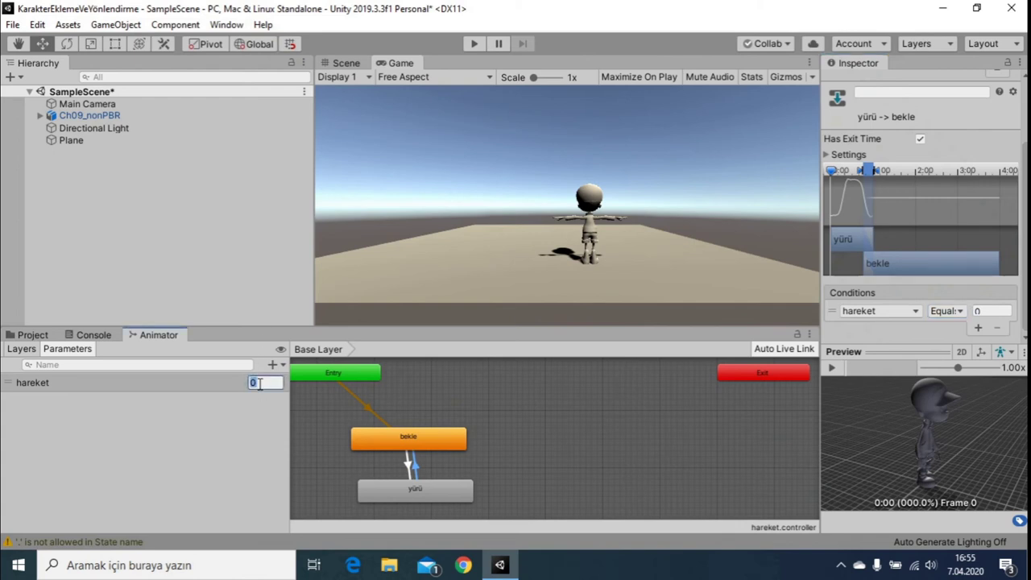
{"action": "type", "text": "1"}
{"action": "type", "text": "0"}
Play the game, set hareket to 1 to walk and back to 0 to idle, then stop.
{"action": "left_click", "coordinate": [468, 46]}
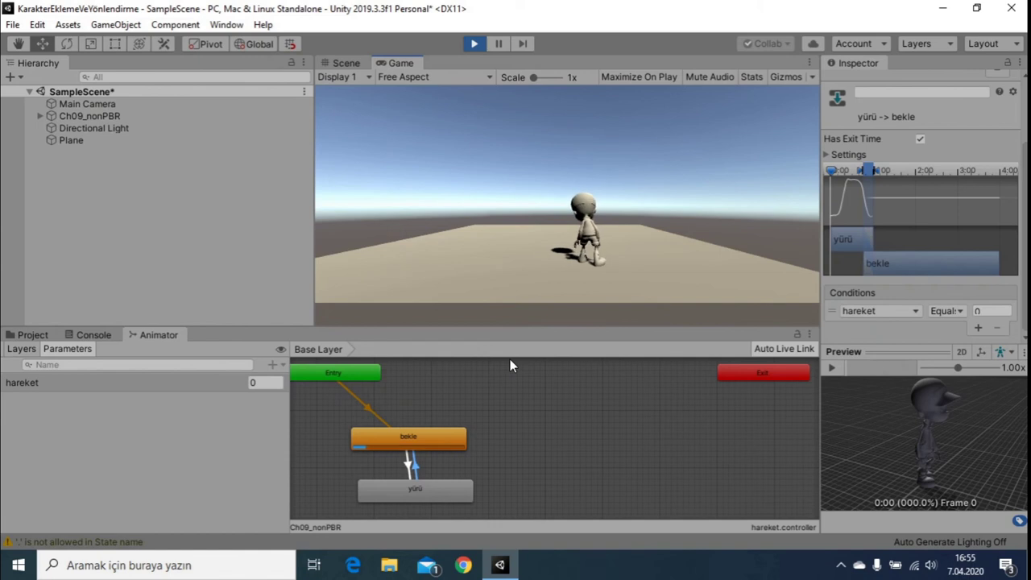
{"action": "left_click", "coordinate": [266, 382]}
{"action": "type", "text": "1"}
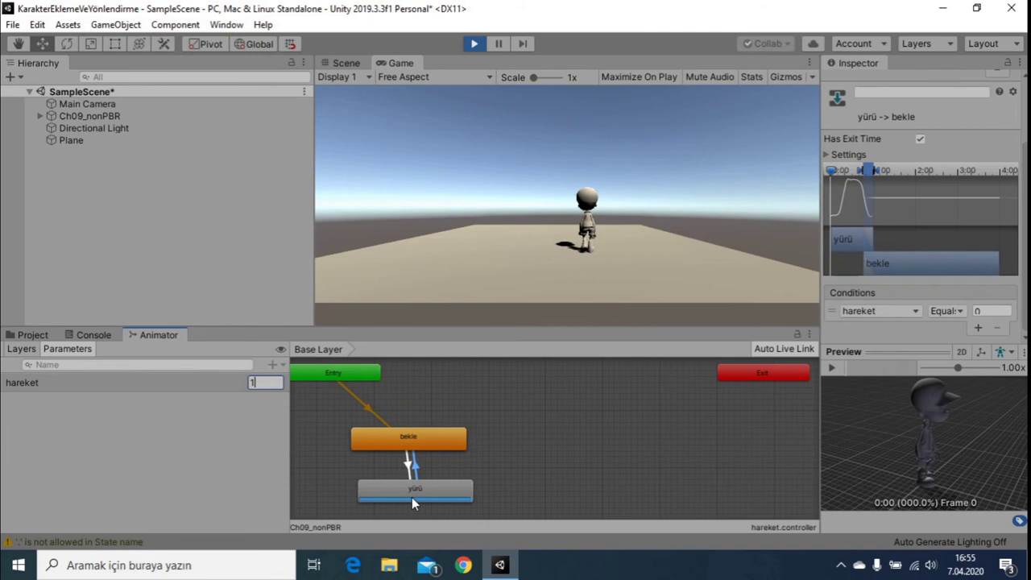
{"action": "double_click", "coordinate": [269, 382]}
{"action": "type", "text": "0"}
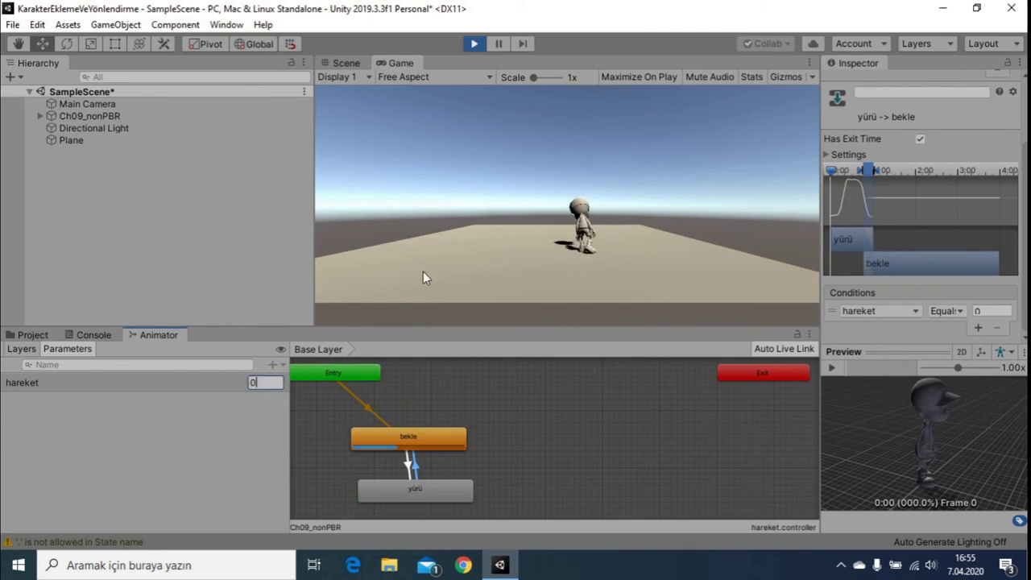
{"action": "left_click", "coordinate": [469, 46]}
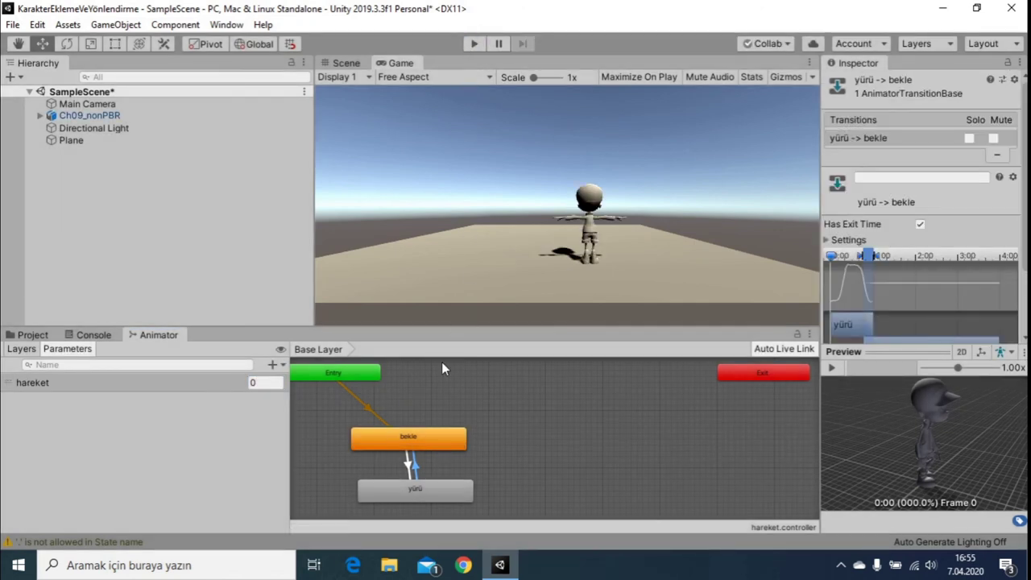
Enable Loop Time on the walking clip and apply the import settings.
{"action": "left_click", "coordinate": [32, 334]}
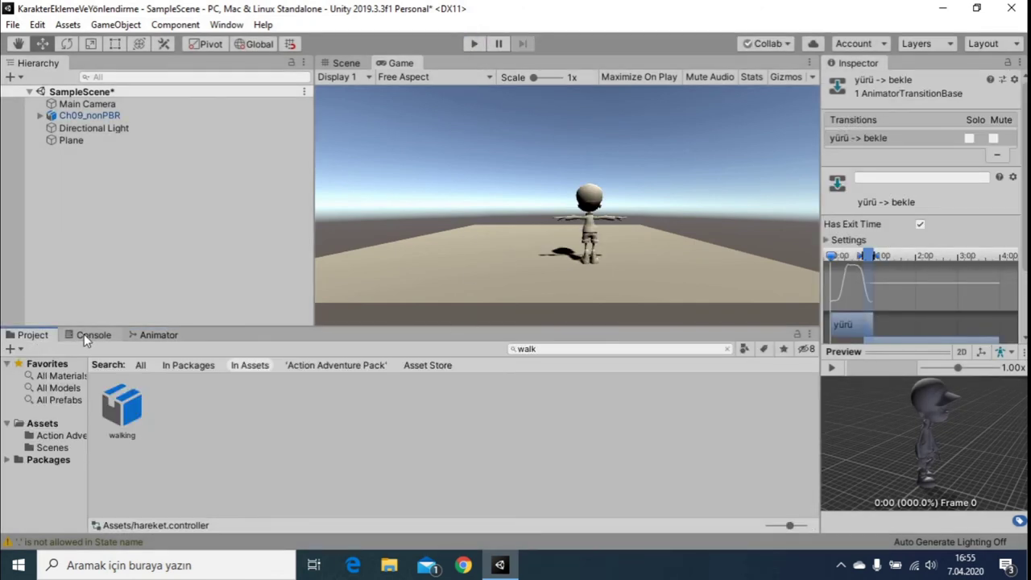
{"action": "left_click", "coordinate": [133, 405]}
{"action": "scroll", "coordinate": [904, 288], "scroll_direction": "down", "scroll_amount": 5}
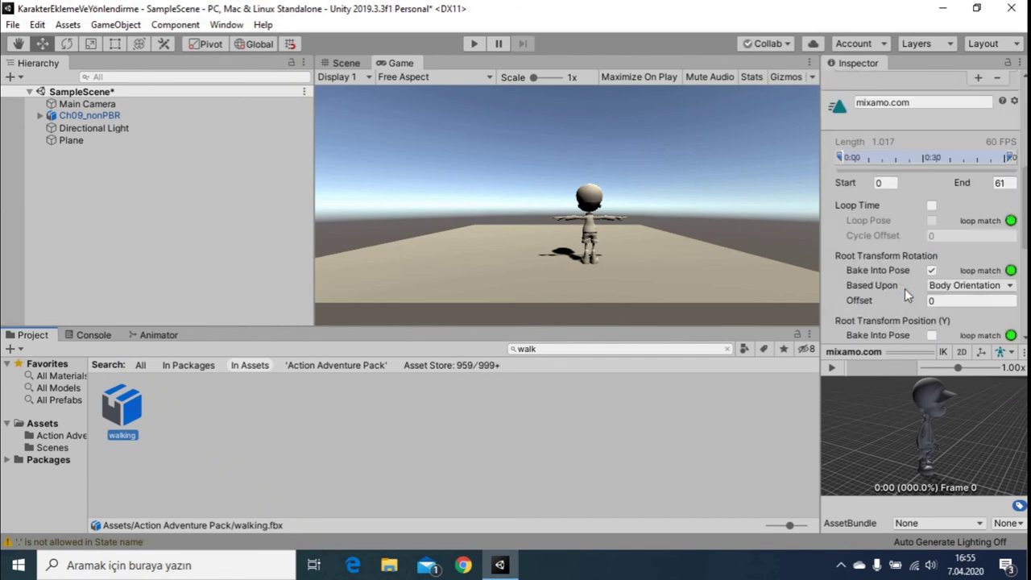
{"action": "left_click", "coordinate": [931, 206]}
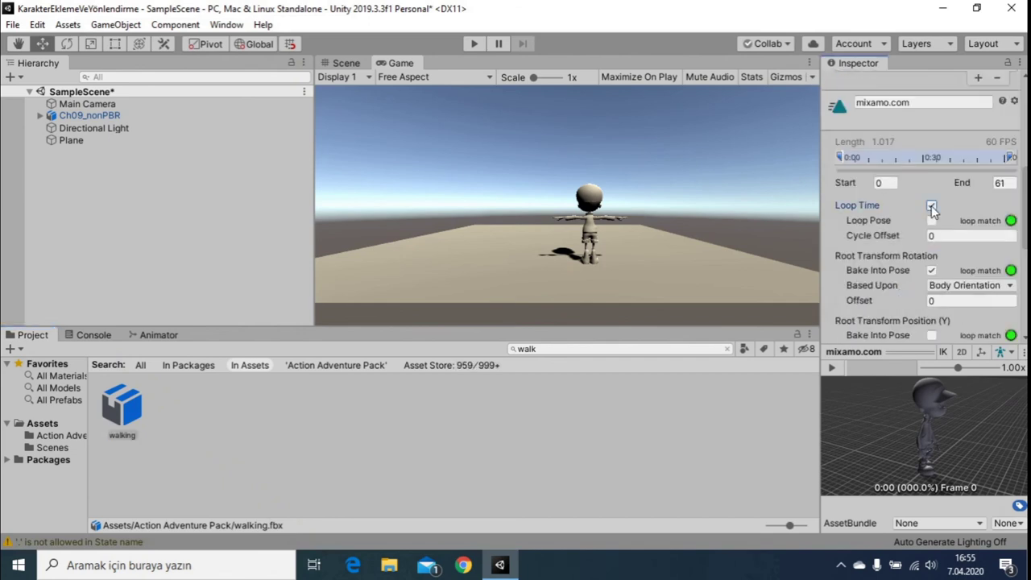
{"action": "scroll", "coordinate": [926, 241], "scroll_direction": "down", "scroll_amount": 5}
{"action": "left_click", "coordinate": [997, 338]}
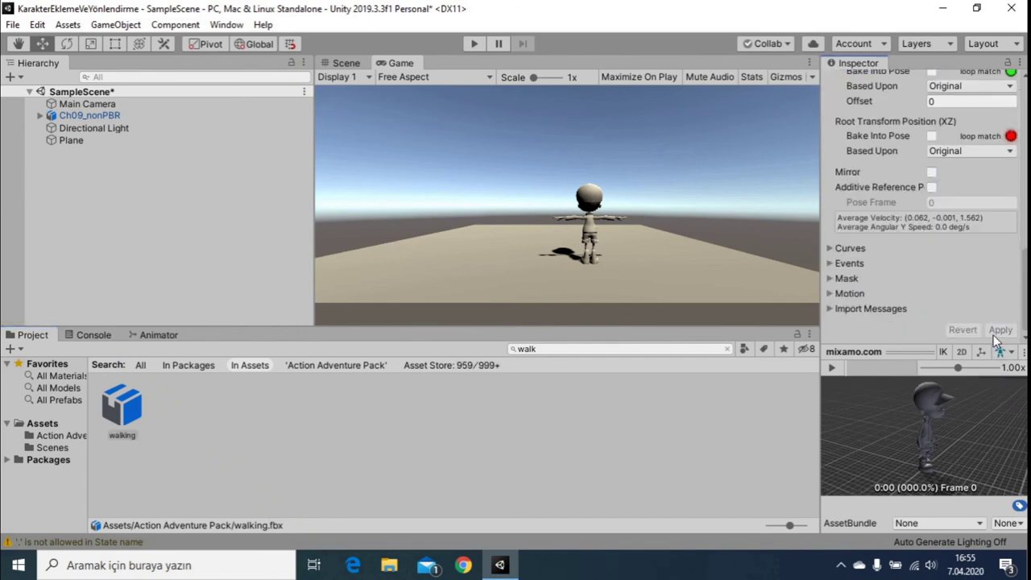
Turn off Has Exit Time on both the bekle-to-yürü and yürü-to-bekle transitions.
{"action": "left_click", "coordinate": [354, 64]}
{"action": "left_click", "coordinate": [395, 63]}
{"action": "left_click", "coordinate": [149, 335]}
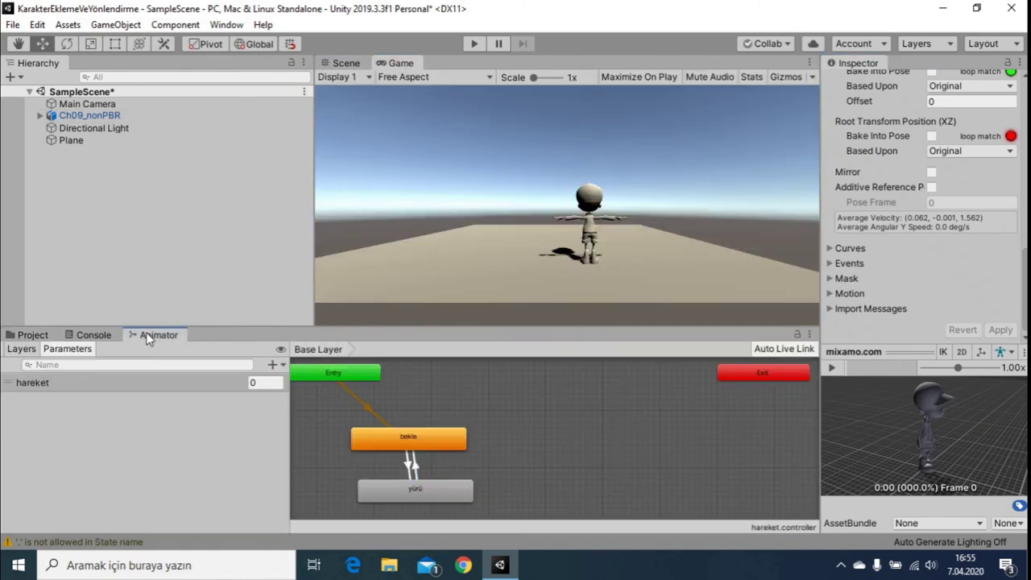
{"action": "left_click", "coordinate": [410, 464]}
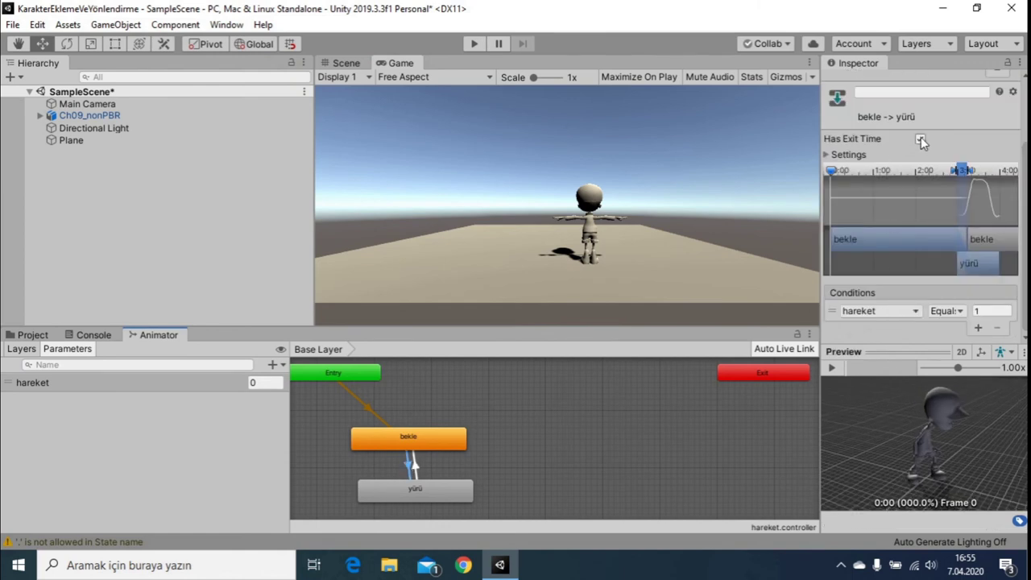
{"action": "left_click", "coordinate": [920, 139]}
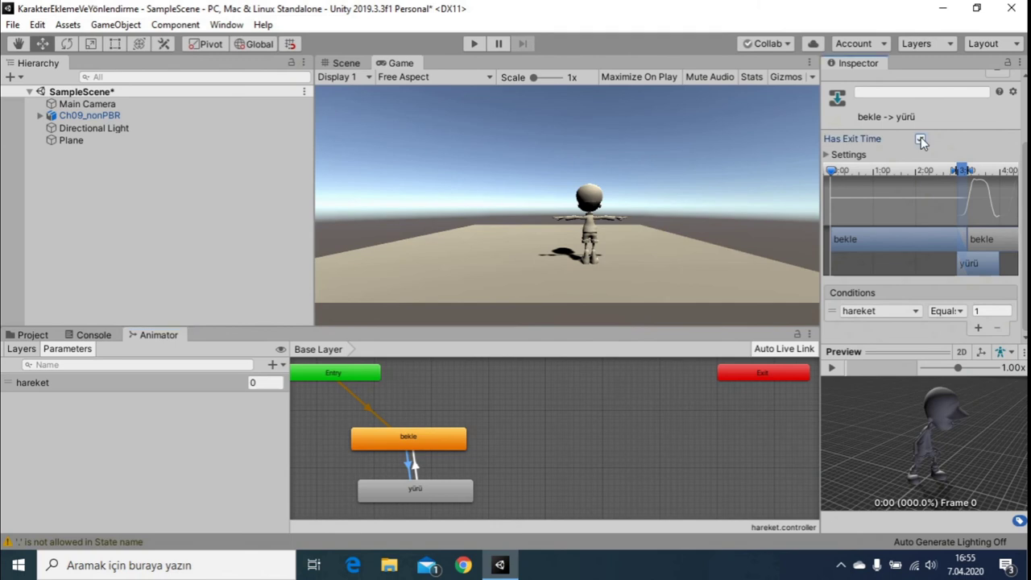
{"action": "left_click", "coordinate": [415, 468]}
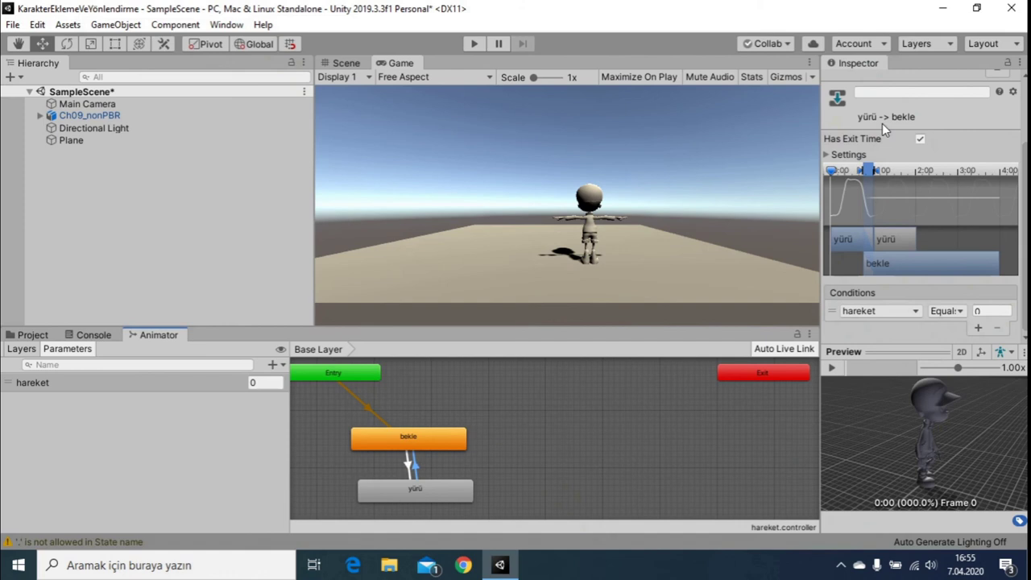
{"action": "left_click", "coordinate": [919, 138]}
{"action": "left_click", "coordinate": [473, 44]}
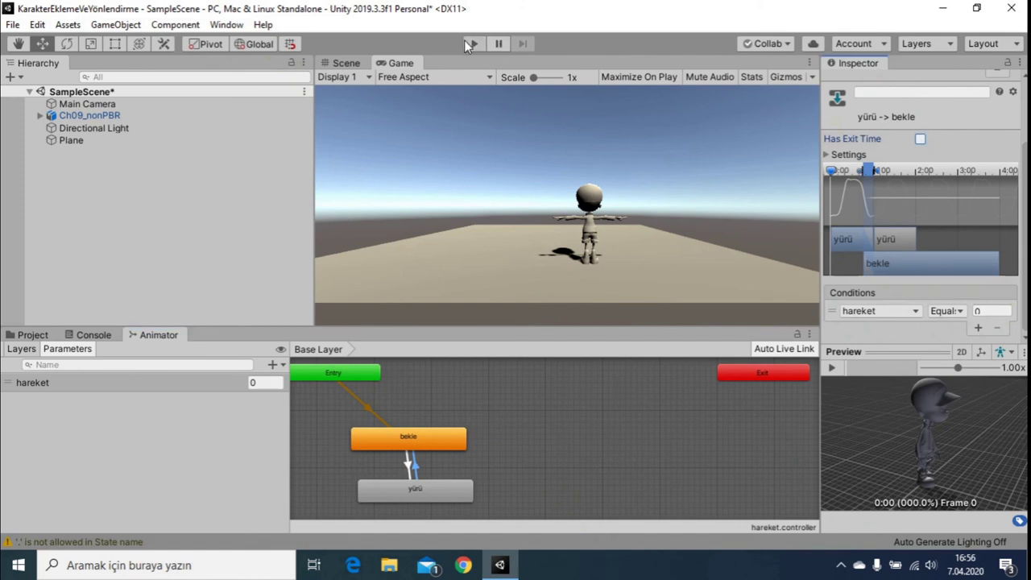
{"action": "left_click", "coordinate": [266, 382]}
{"action": "type", "text": "1"}
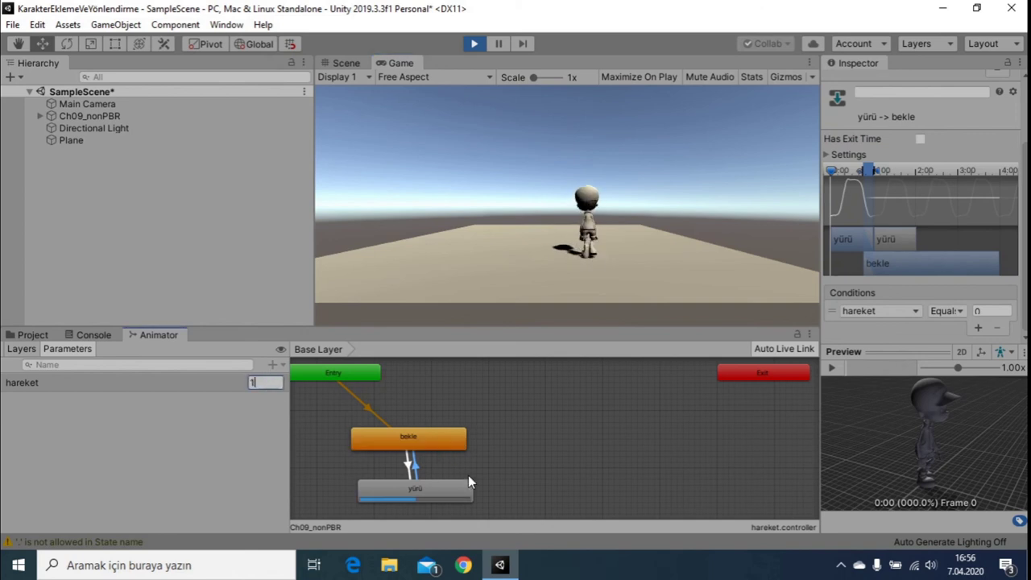
{"action": "left_click", "coordinate": [274, 385]}
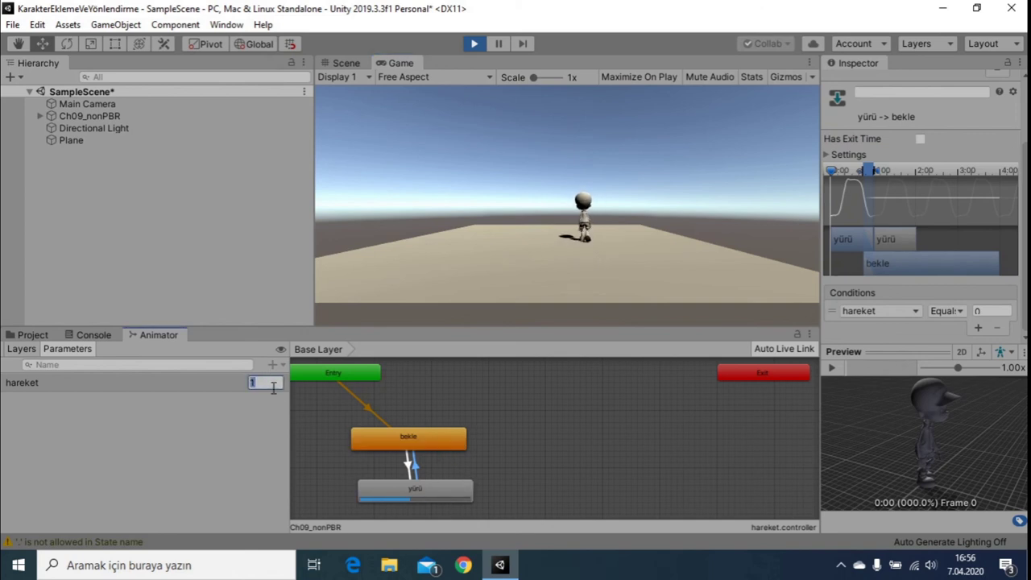
{"action": "type", "text": "0"}
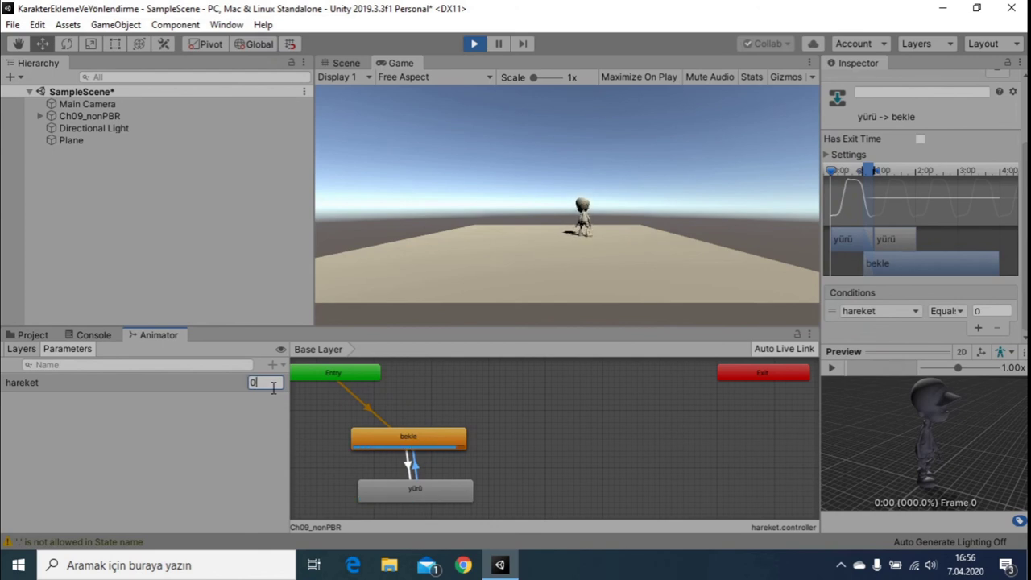
{"action": "double_click", "coordinate": [274, 388]}
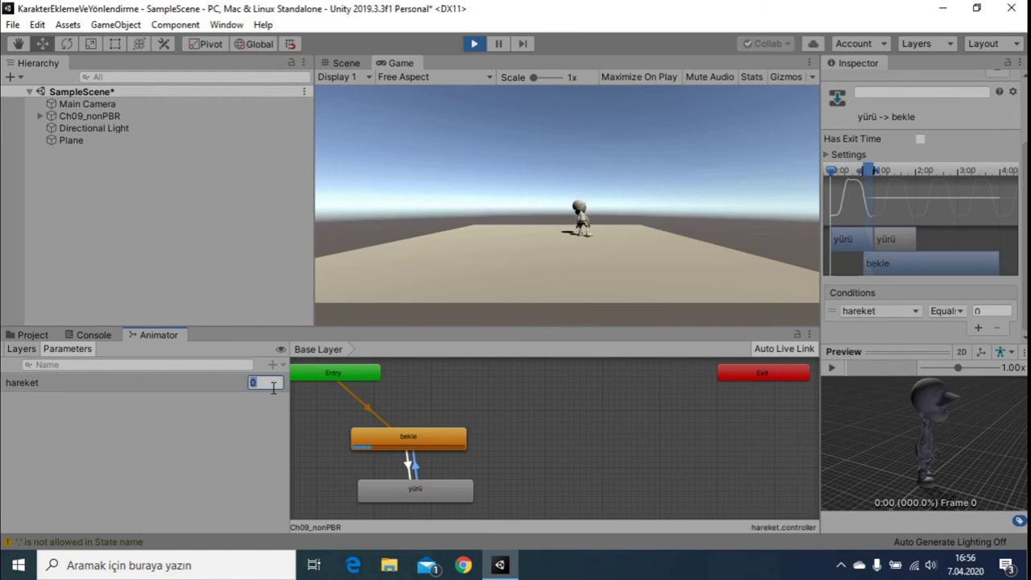
{"action": "type", "text": "1"}
{"action": "key", "text": "BackSpace"}
{"action": "type", "text": "0"}
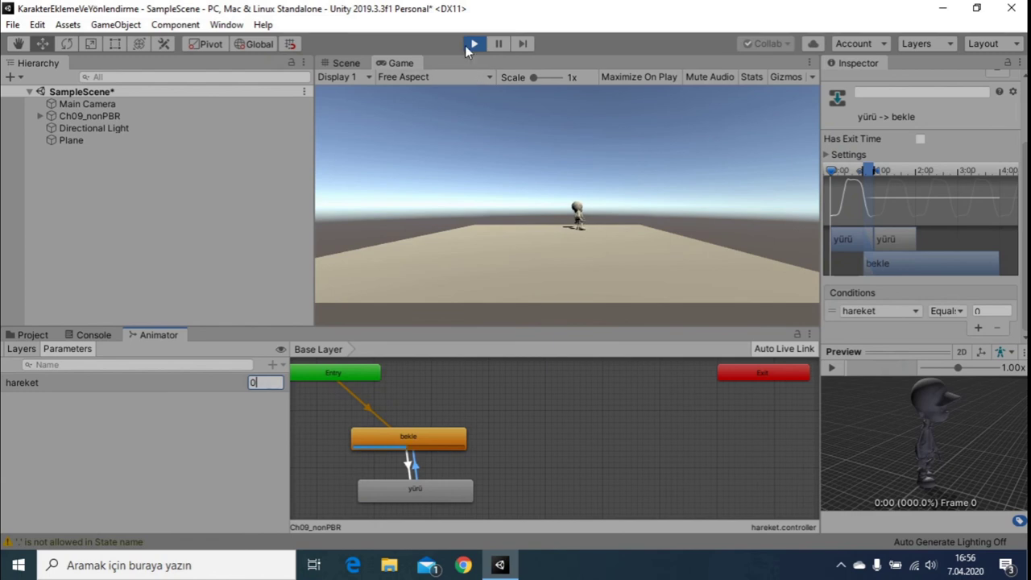
{"action": "left_click", "coordinate": [476, 45]}
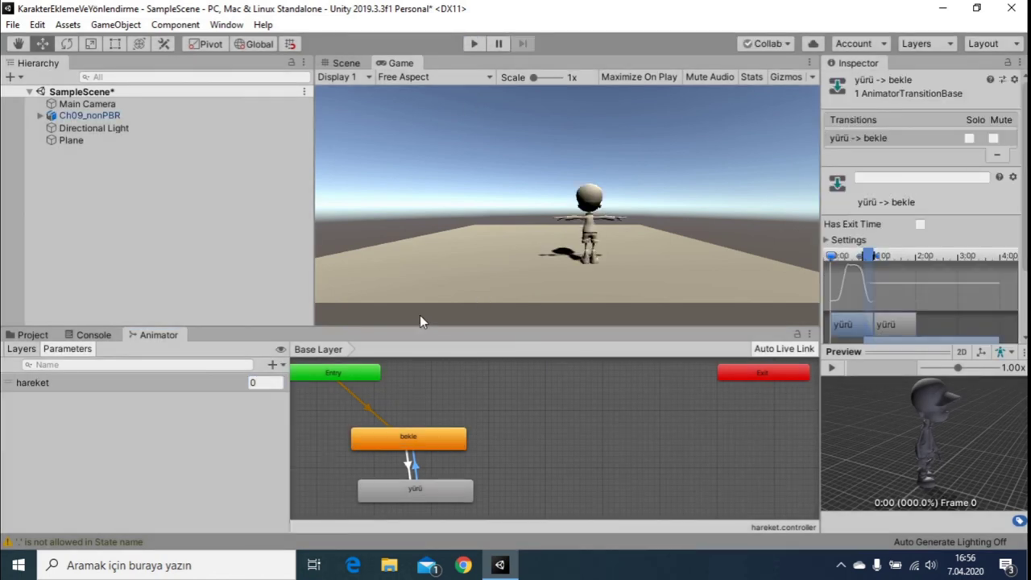
{"action": "left_click", "coordinate": [112, 336]}
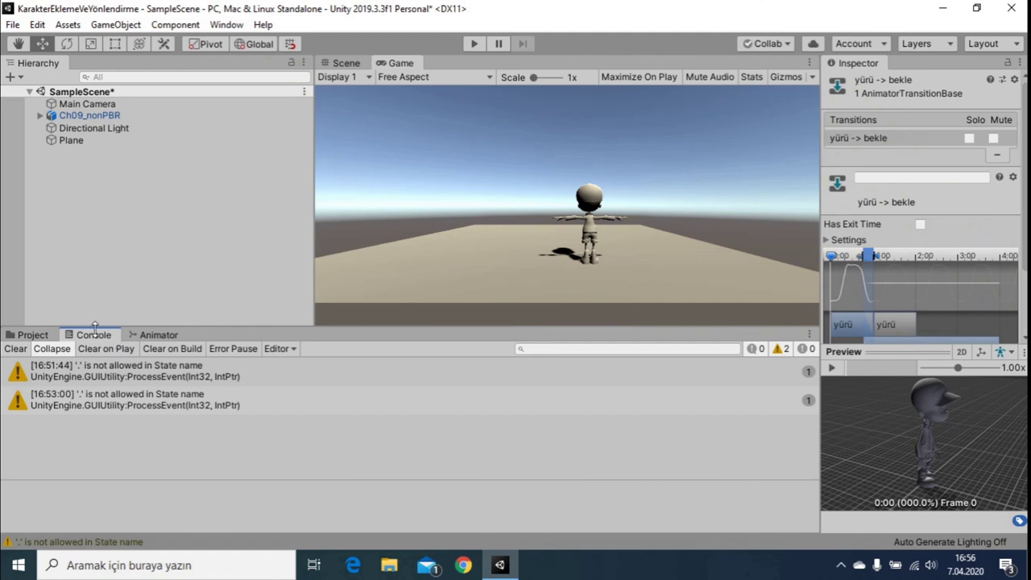
{"action": "left_click", "coordinate": [24, 334]}
{"action": "left_click", "coordinate": [557, 348]}
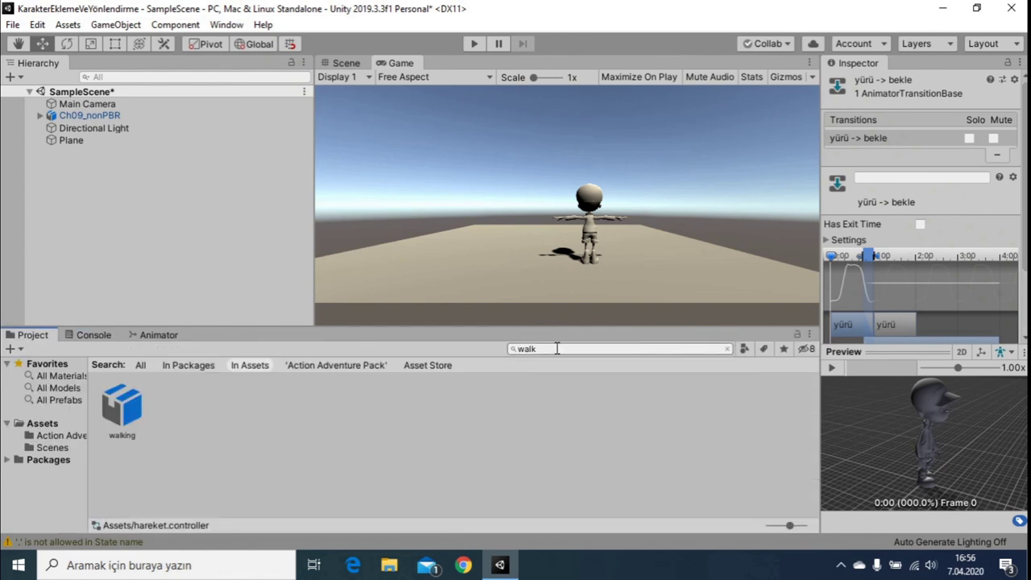
{"action": "key", "text": "BackSpace"}
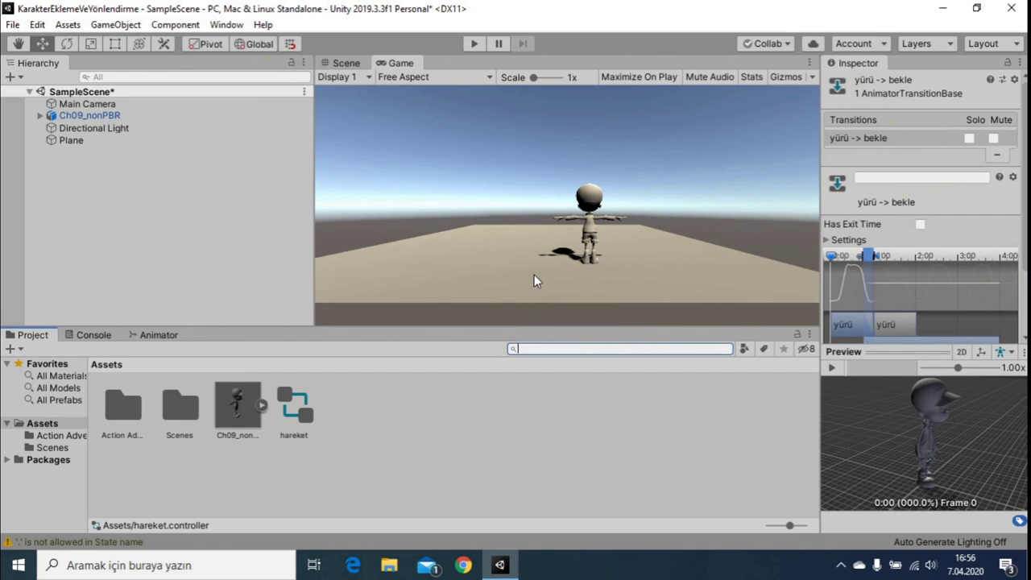
{"action": "left_click", "coordinate": [149, 335]}
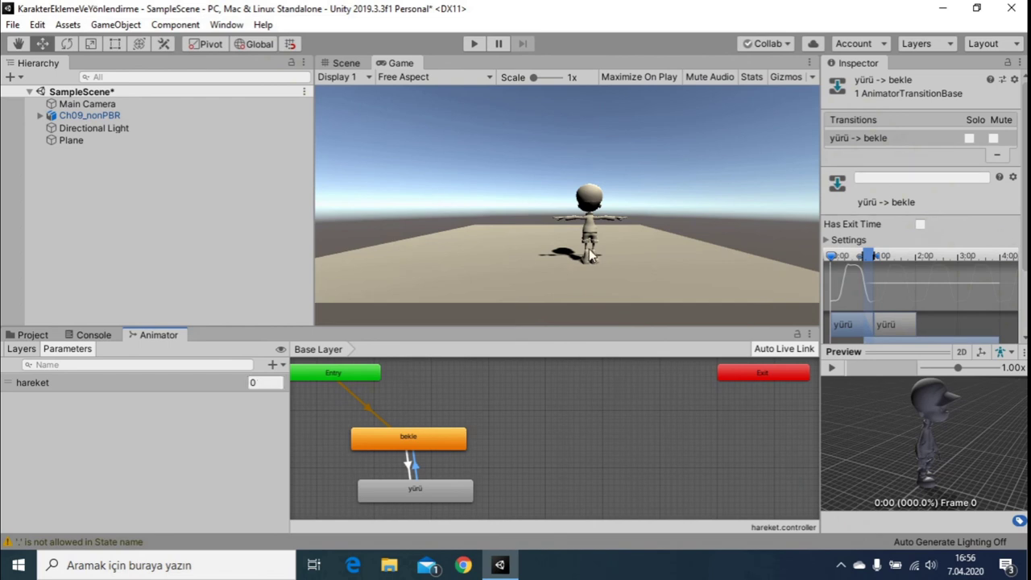
Create a new C# script in Assets named yuru.
{"action": "left_click", "coordinate": [46, 336]}
{"action": "left_click", "coordinate": [410, 422]}
{"action": "right_click", "coordinate": [385, 403]}
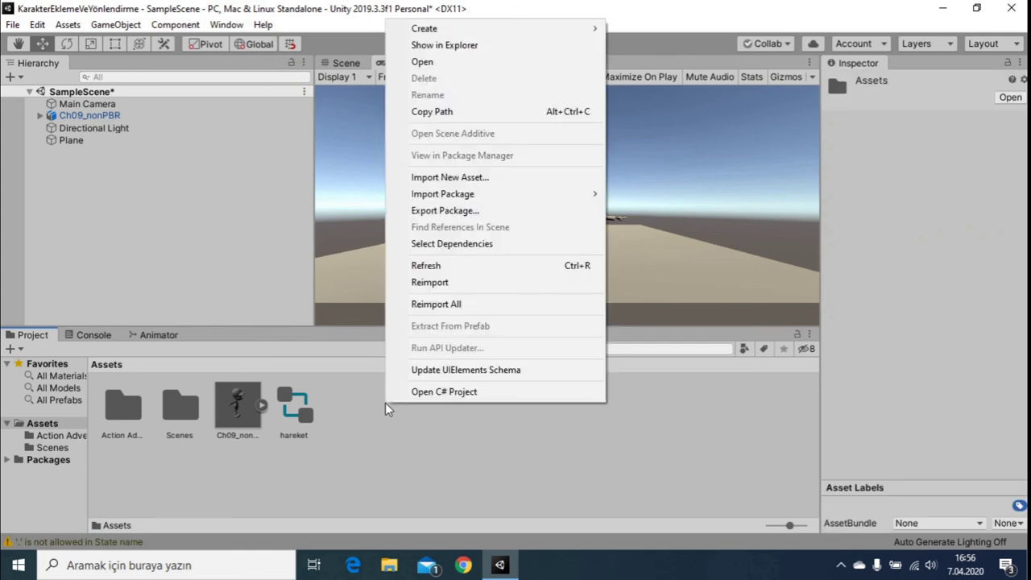
{"action": "mouse_move", "coordinate": [435, 28]}
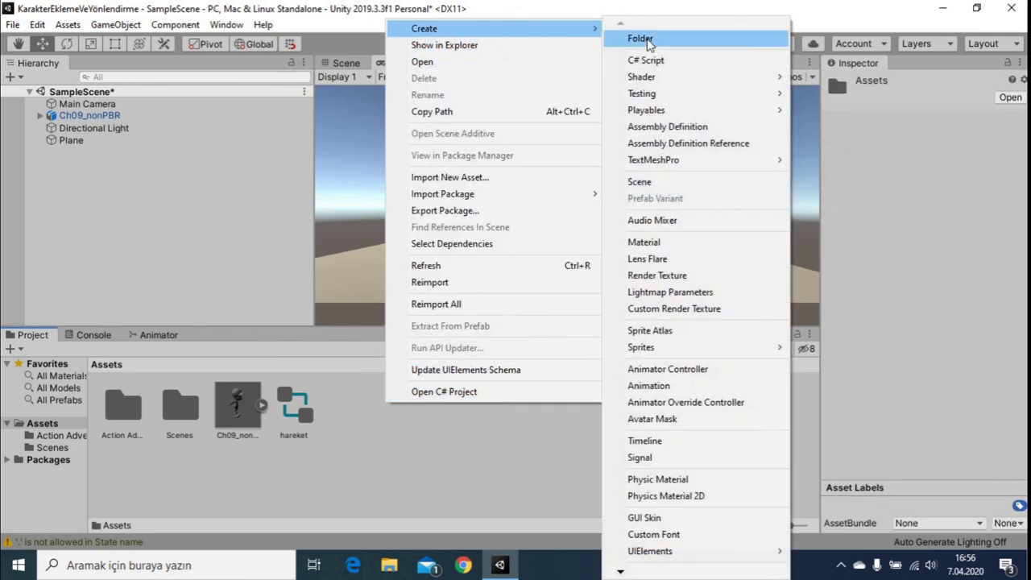
{"action": "left_click", "coordinate": [644, 62]}
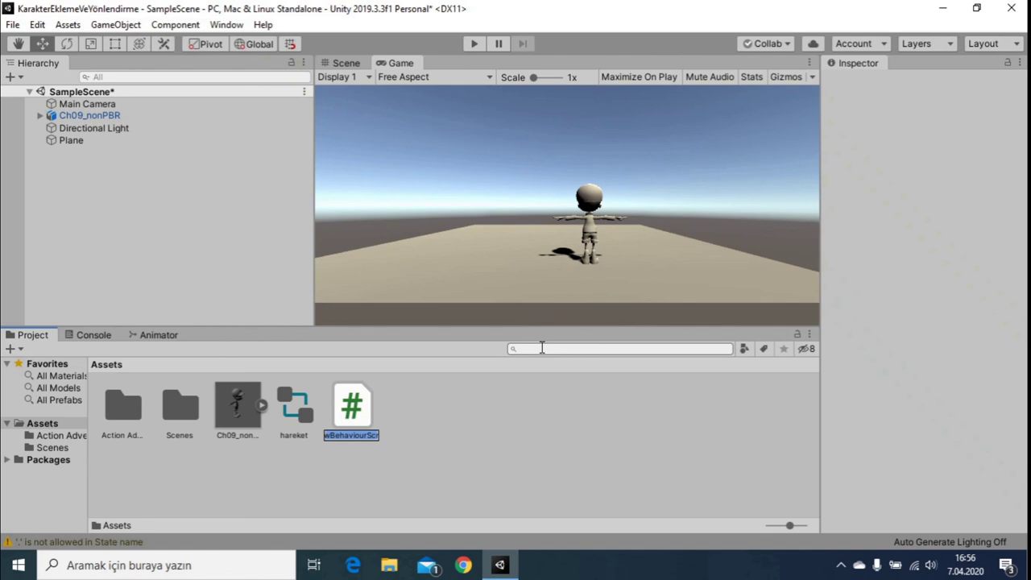
{"action": "type", "text": "yürü"}
{"action": "key", "text": "ctrl+a"}
{"action": "type", "text": "yuru"}
{"action": "key", "text": "Return"}
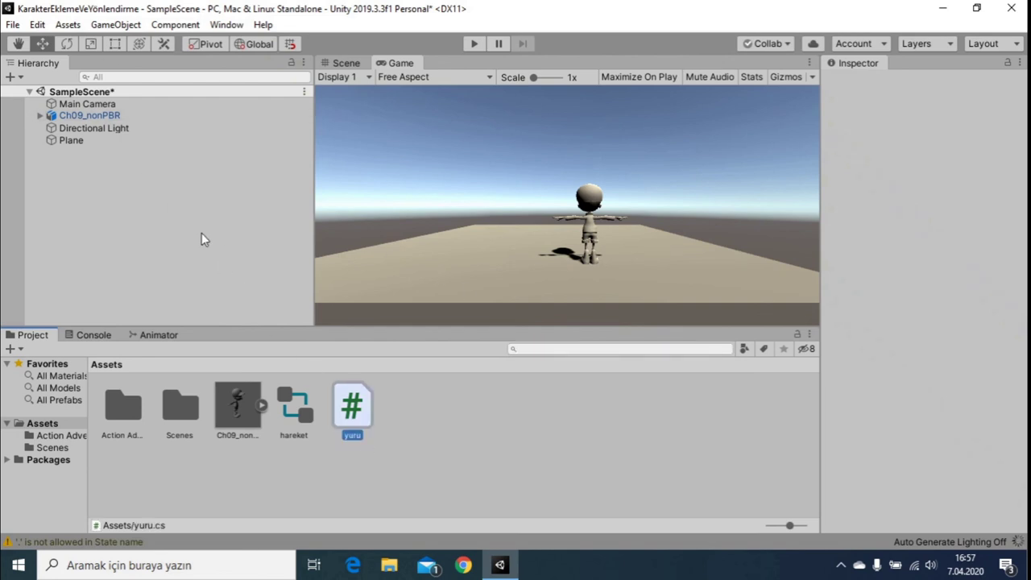
Attach the yuru script to Ch09_nonPBR and open it in the code editor.
{"action": "left_click_drag", "start_coordinate": [360, 415], "coordinate": [112, 114]}
{"action": "scroll", "coordinate": [967, 364], "scroll_direction": "down", "scroll_amount": 3}
{"action": "scroll", "coordinate": [967, 364], "scroll_direction": "down", "scroll_amount": 2}
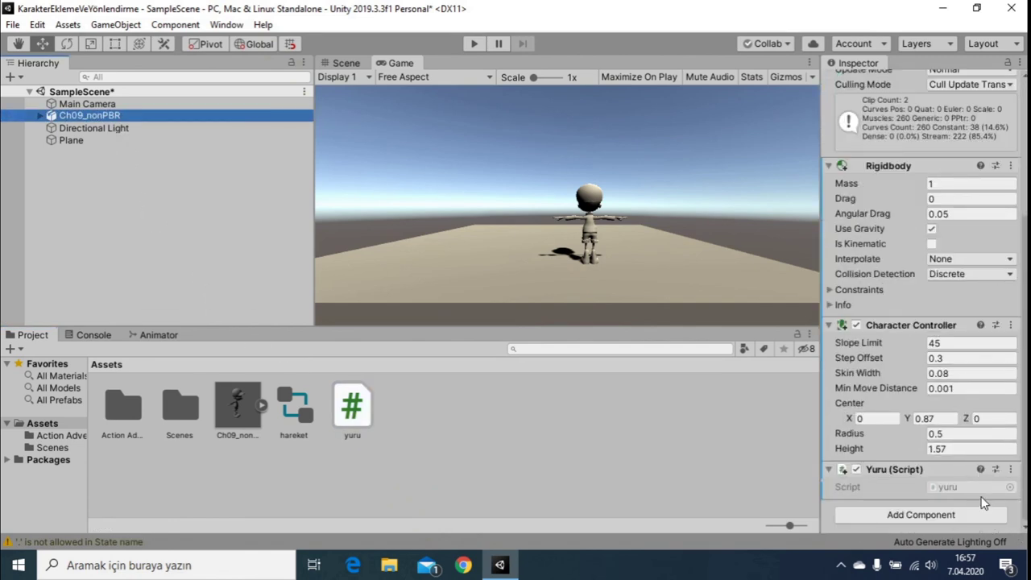
{"action": "double_click", "coordinate": [971, 490]}
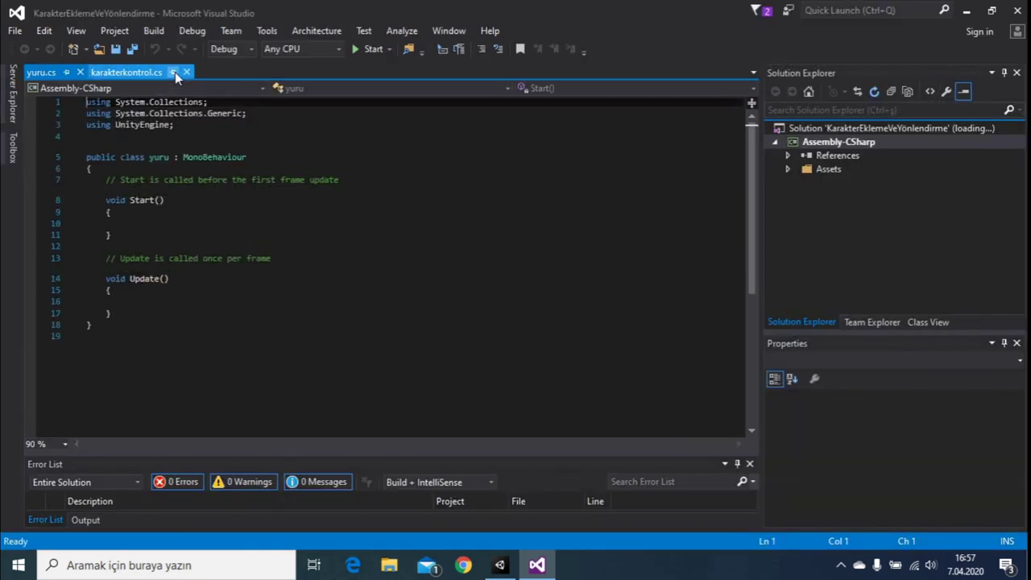
Close karakterkontrol.cs, delete the comment above Start() in yuru.cs, and save.
{"action": "left_click", "coordinate": [186, 73]}
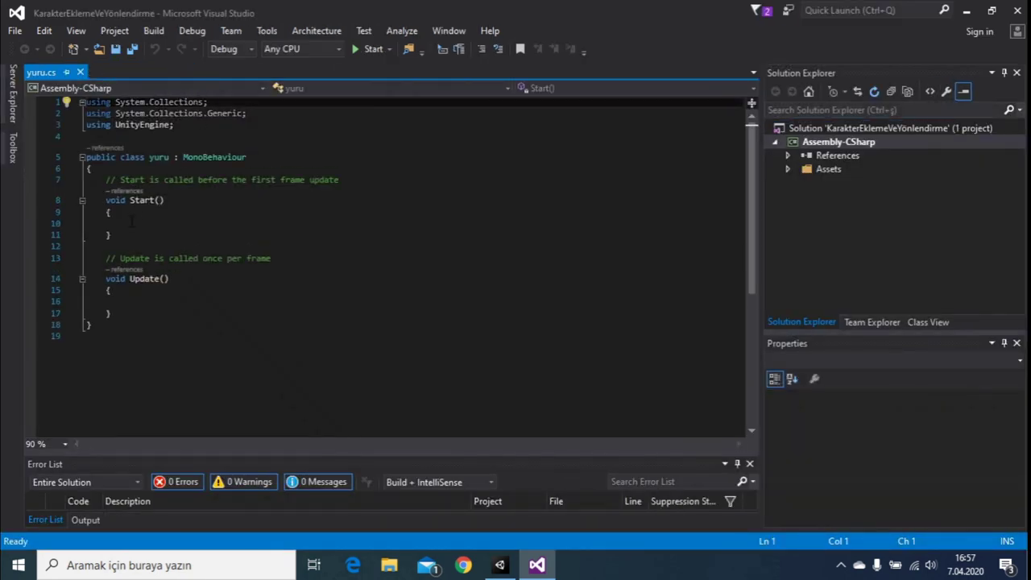
{"action": "left_click_drag", "start_coordinate": [129, 234], "coordinate": [103, 200]}
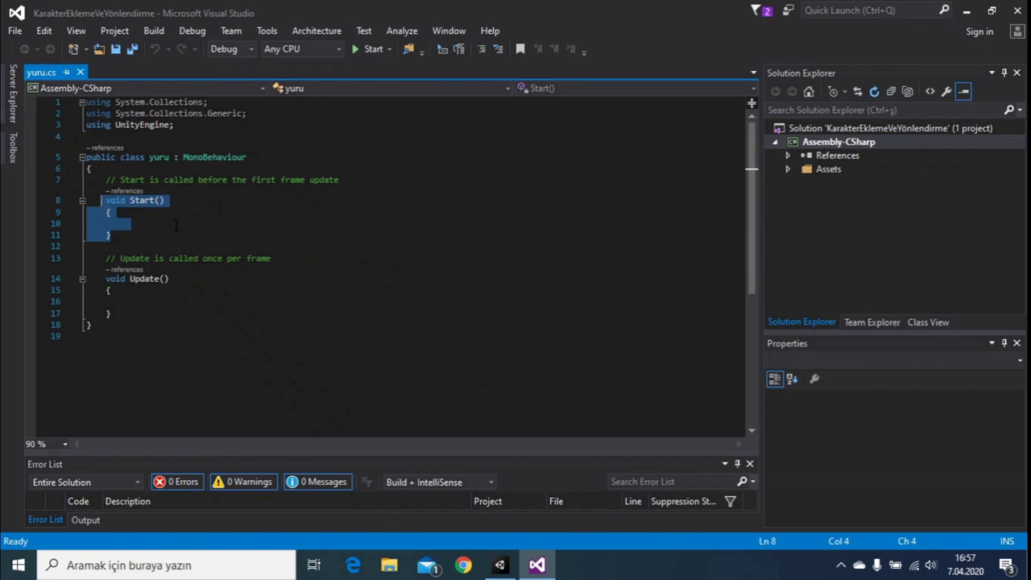
{"action": "left_click_drag", "start_coordinate": [347, 180], "coordinate": [116, 180]}
{"action": "key", "text": "shift+Home"}
{"action": "key", "text": "Delete"}
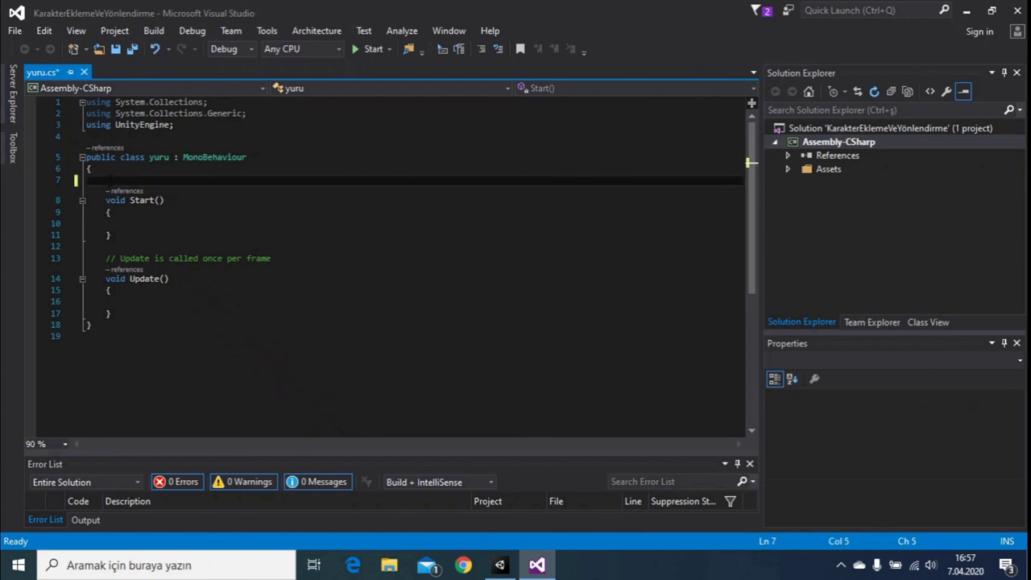
{"action": "key", "text": "BackSpace"}
{"action": "key", "text": "ctrl+s"}
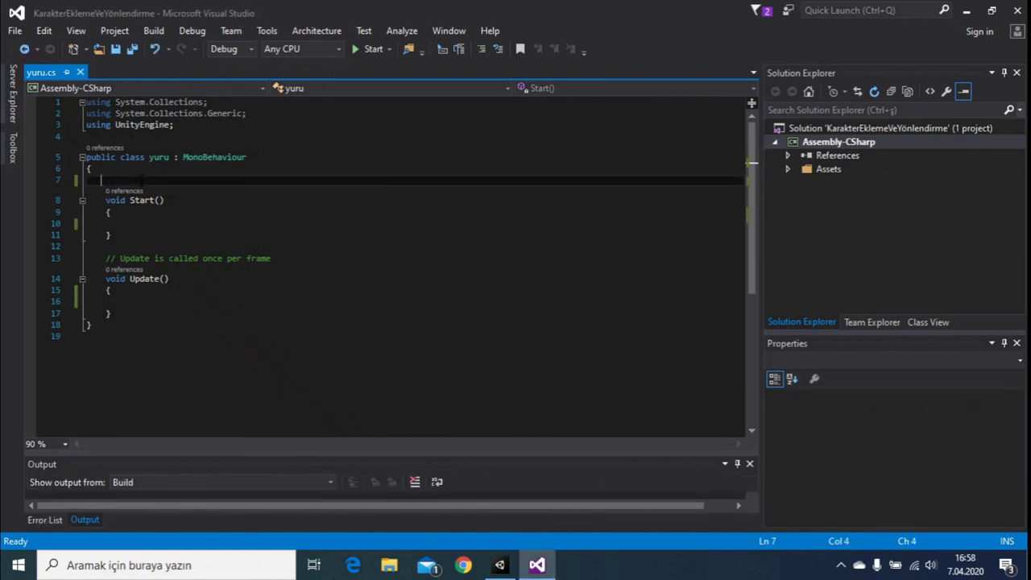